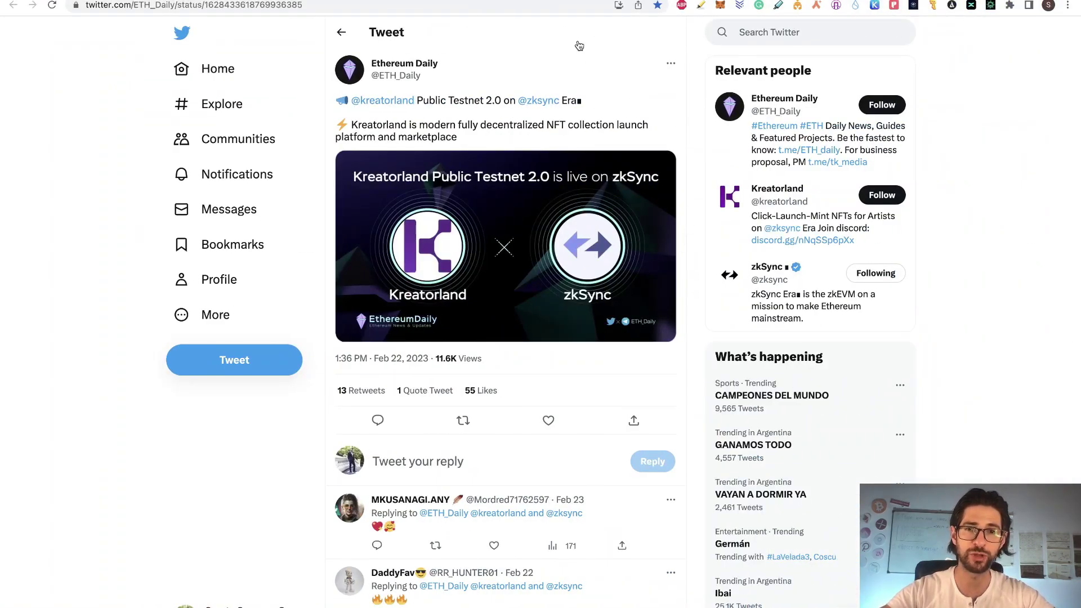
Cycle from the Kreatorland tweet to its thread, its profile, and the Explore NFTs page
key("ctrl+Tab")
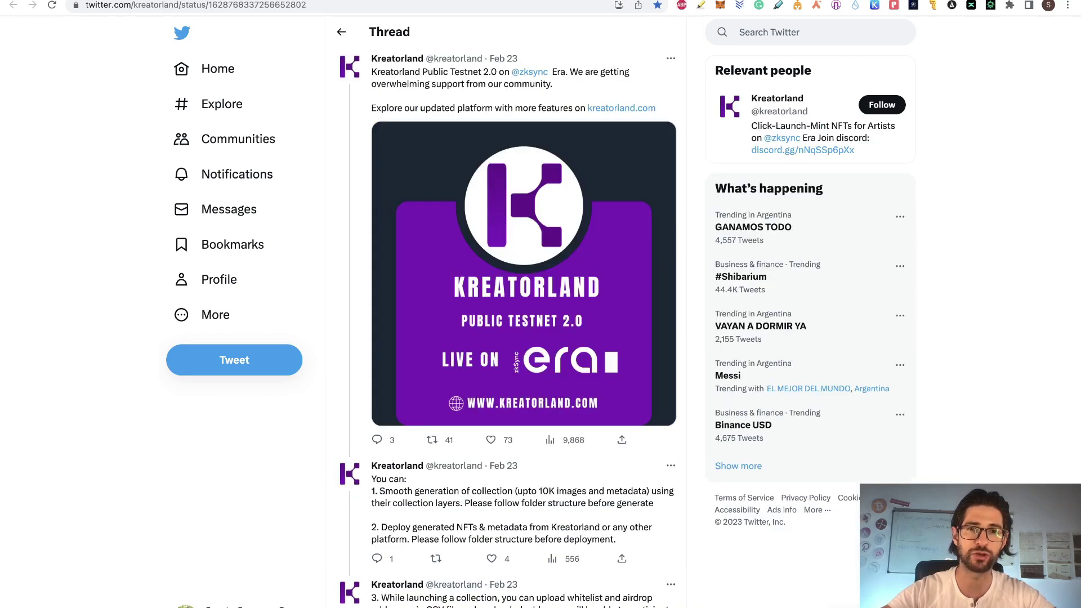
key("ctrl+Tab")
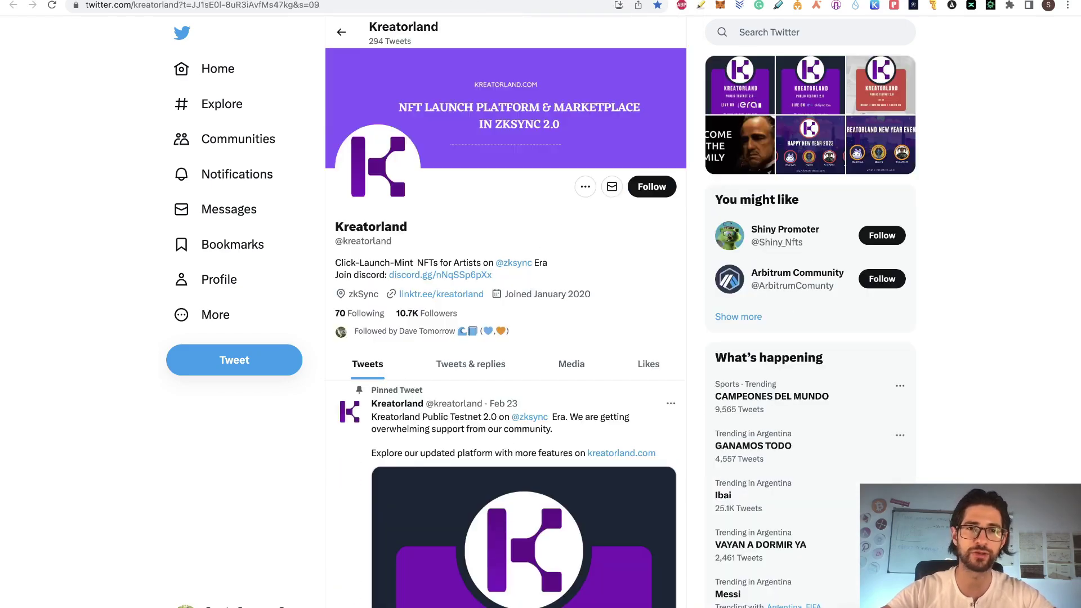
key("ctrl+Tab")
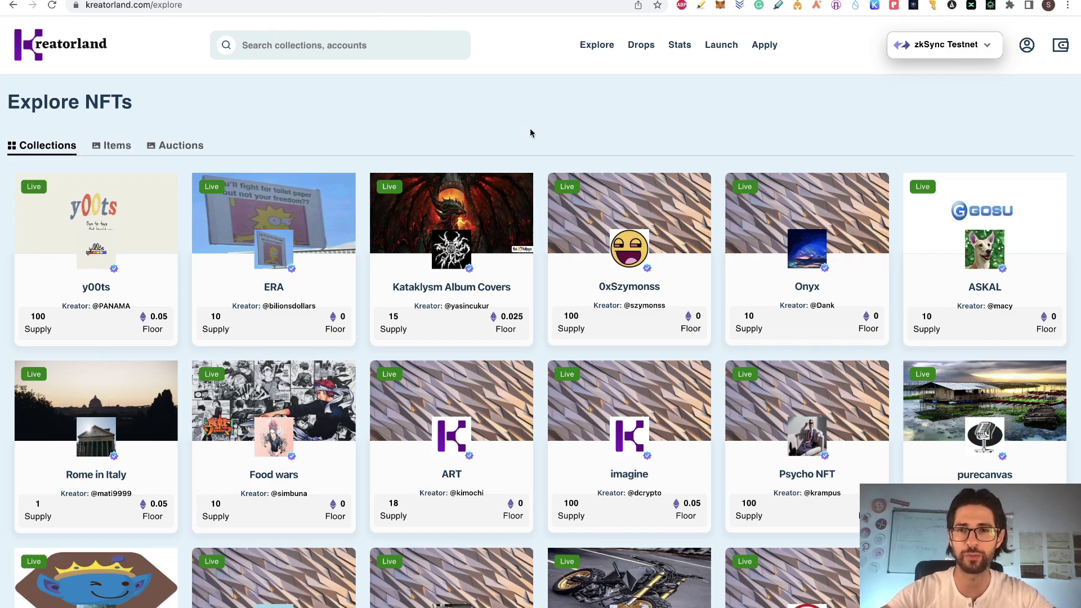
Glance at the goerli.portal.zksync.io login tab, then return to the kreatorland.com Explore tab
key("ctrl+Tab")
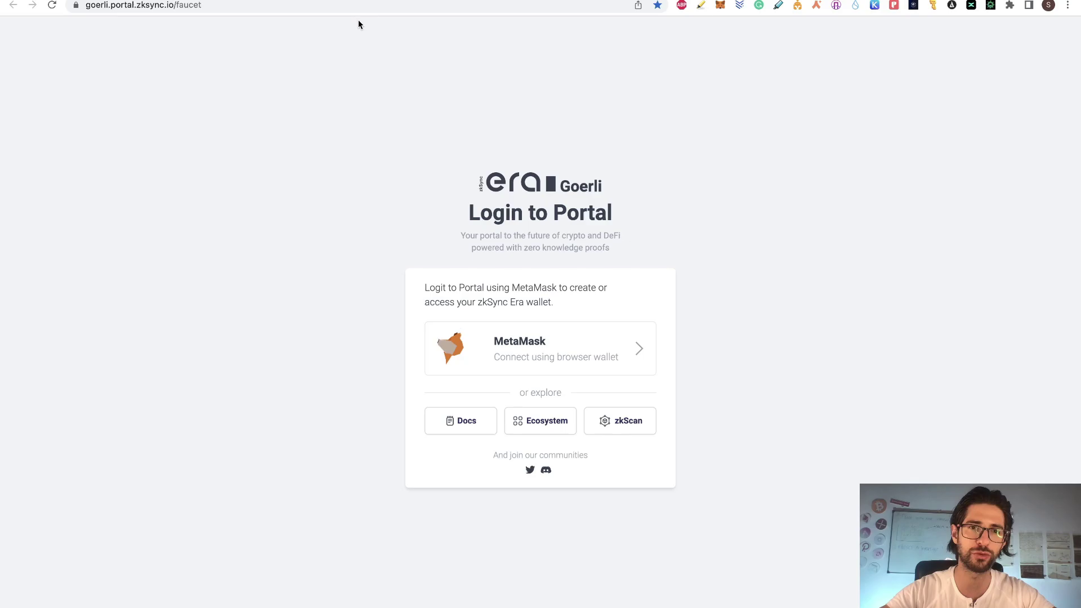
left_click(351, 1)
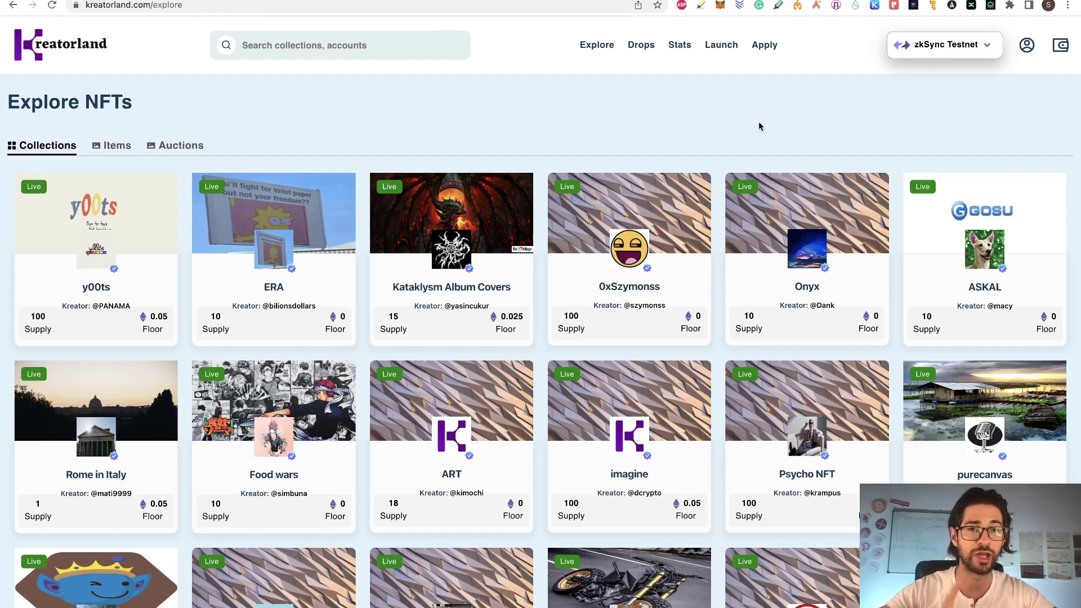
Bring up the cryptocurrencystate.net Subscriptions page with its Discord and app plans
left_click(744, 2)
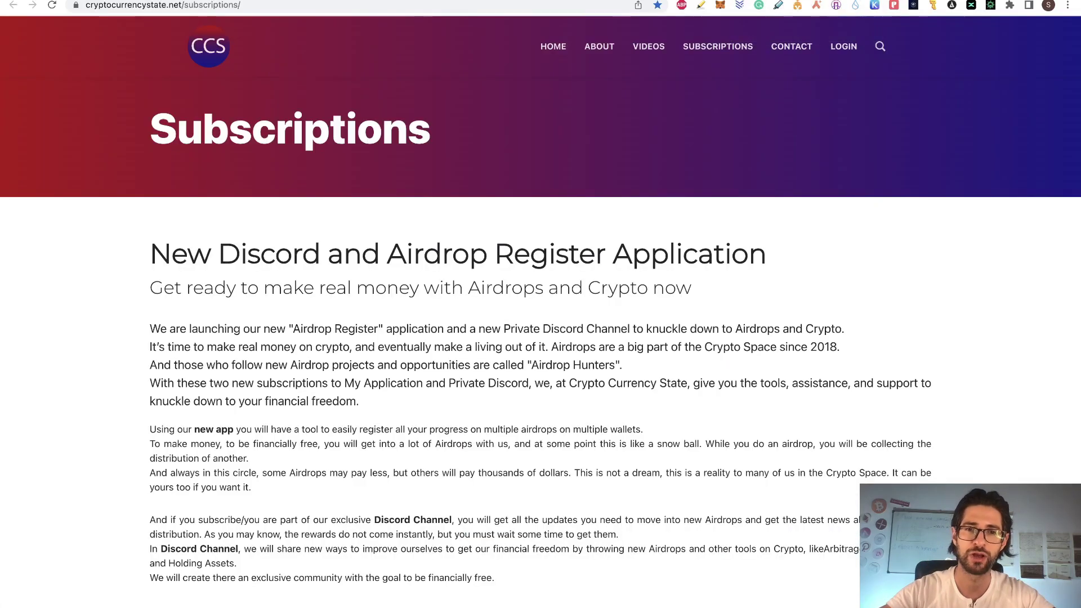
scroll(529, 450, "down", 2)
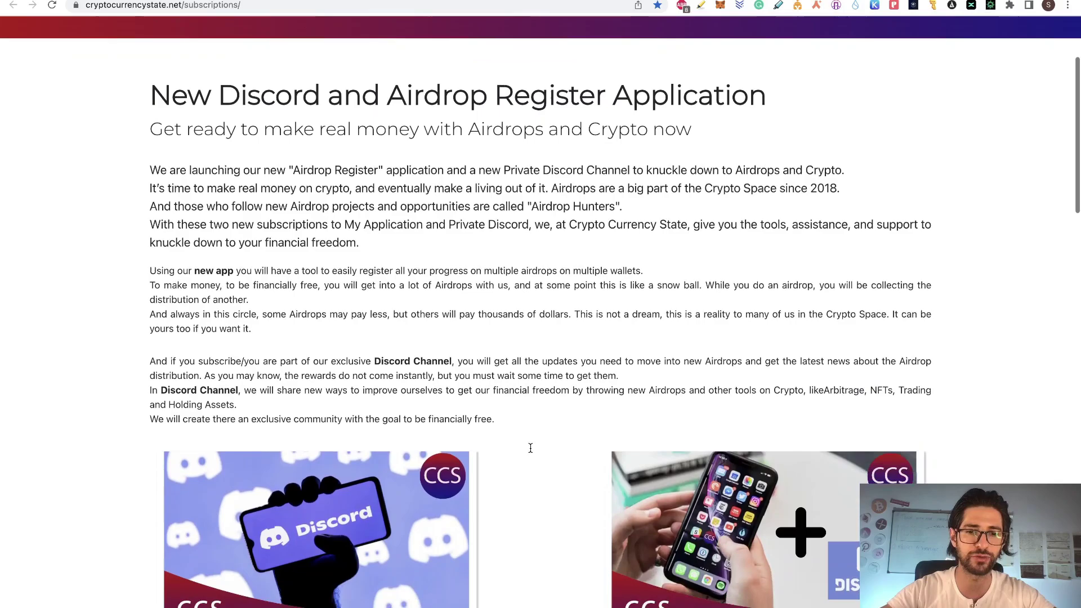
scroll(529, 449, "down", 3)
scroll(531, 452, "down", 2)
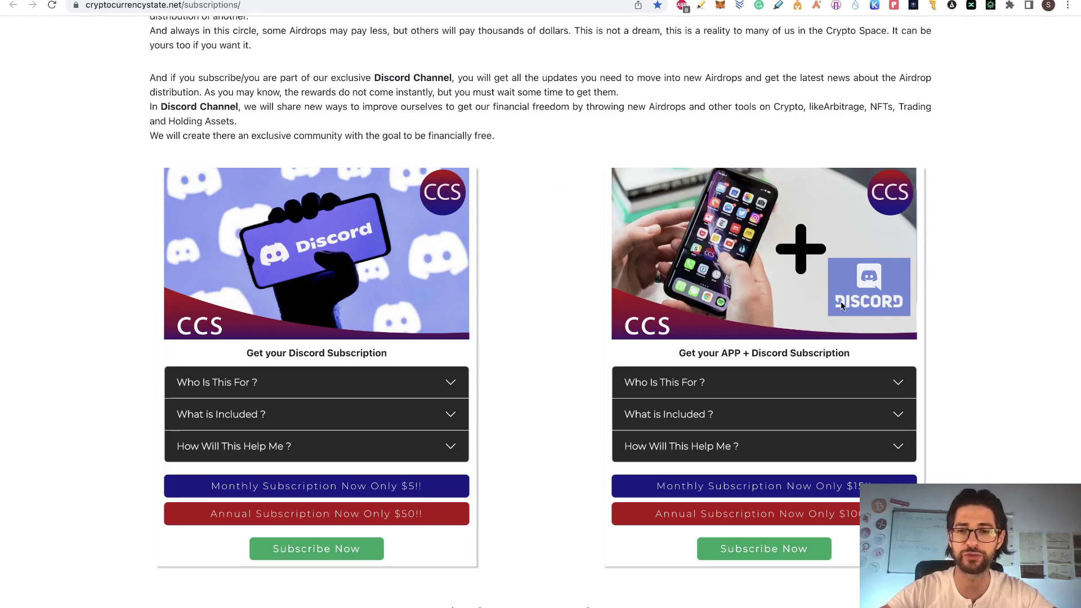
scroll(774, 310, "down", 4)
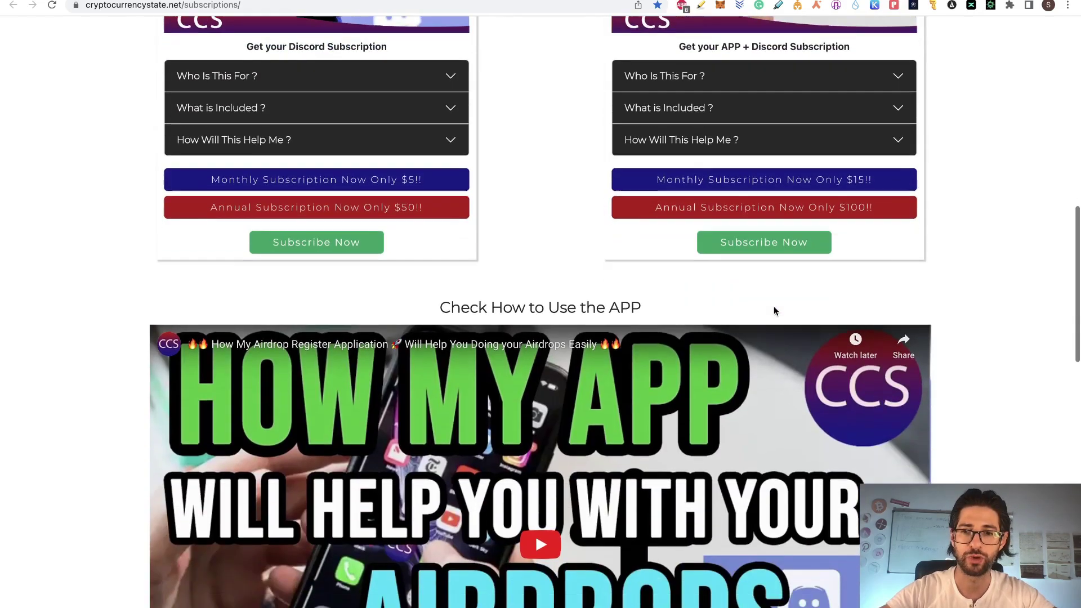
scroll(774, 309, "down", 1)
scroll(589, 393, "down", 2)
scroll(589, 393, "down", 4)
scroll(588, 392, "up", 1)
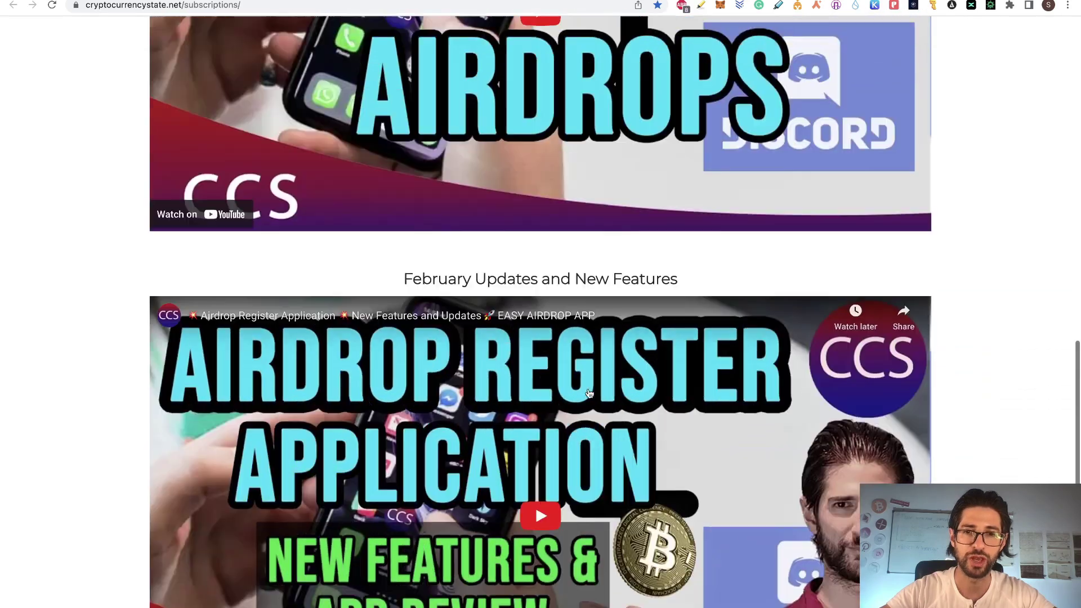
scroll(588, 393, "up", 3)
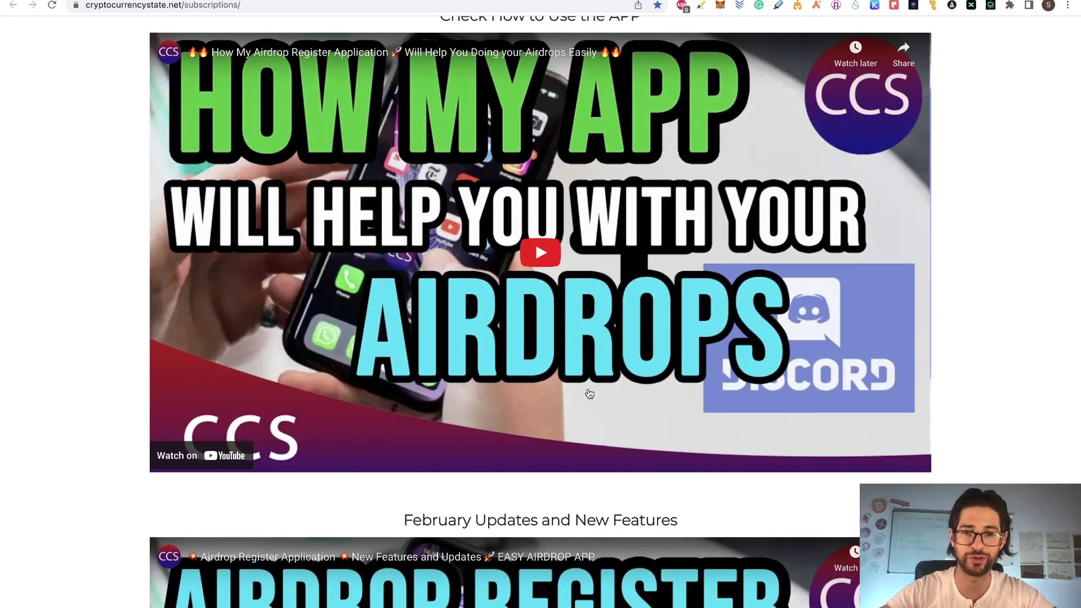
scroll(589, 393, "up", 1)
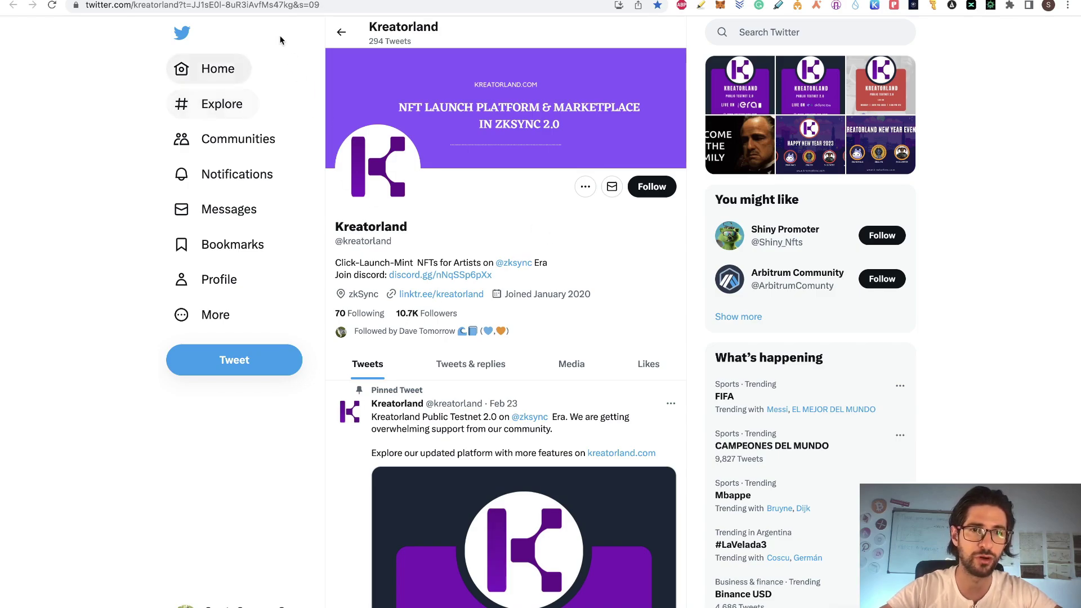
View the Kreatorland #bug-report channel, then return to the ETH_Daily tweet
left_click(279, 2)
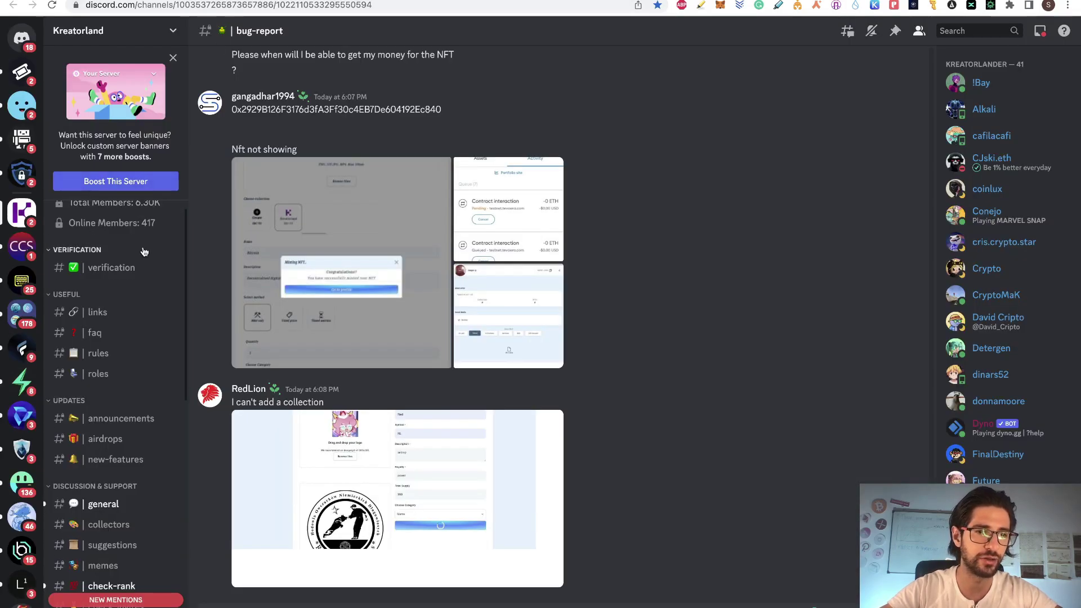
scroll(152, 215, "up", 1)
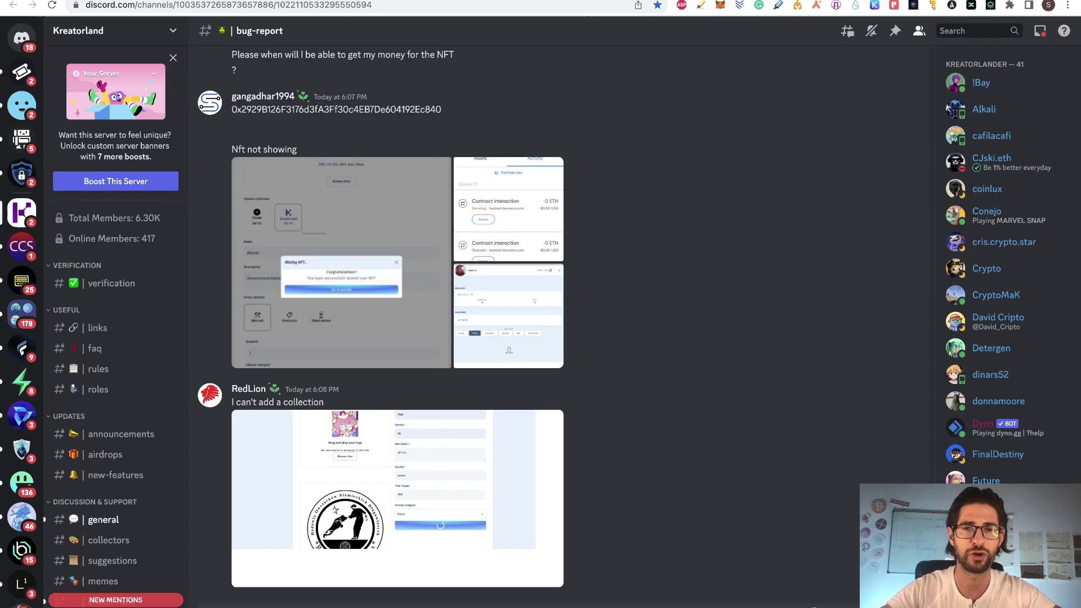
left_click(600, 11)
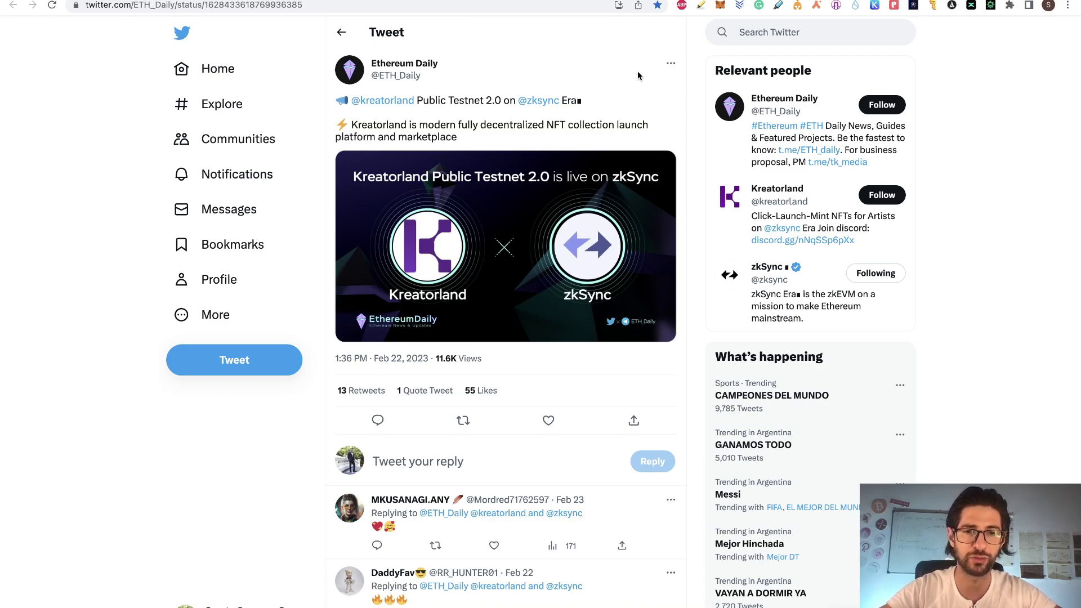
Bring up the Kreatorland Public Testnet 2.0 thread tab to read its faucet and bridge steps
left_click(613, 22)
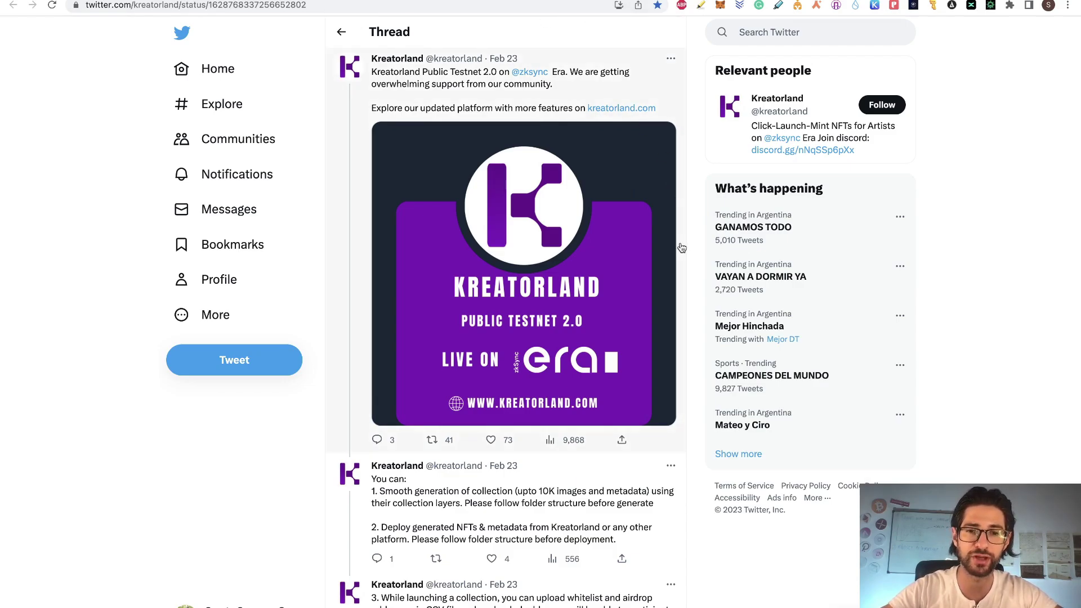
scroll(681, 248, "down", 3)
scroll(680, 242, "down", 1)
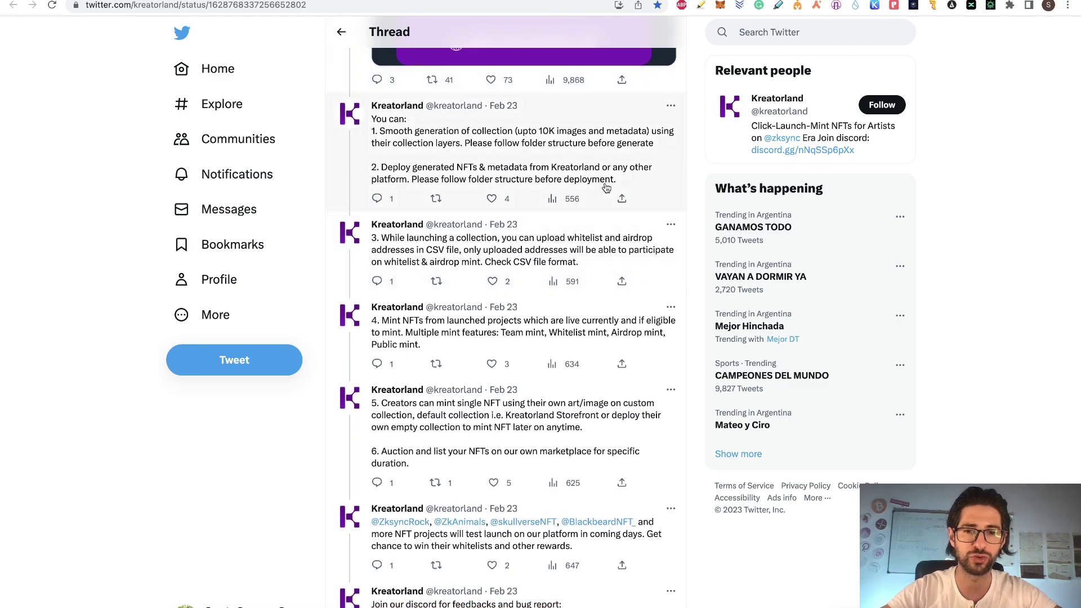
scroll(606, 187, "down", 2)
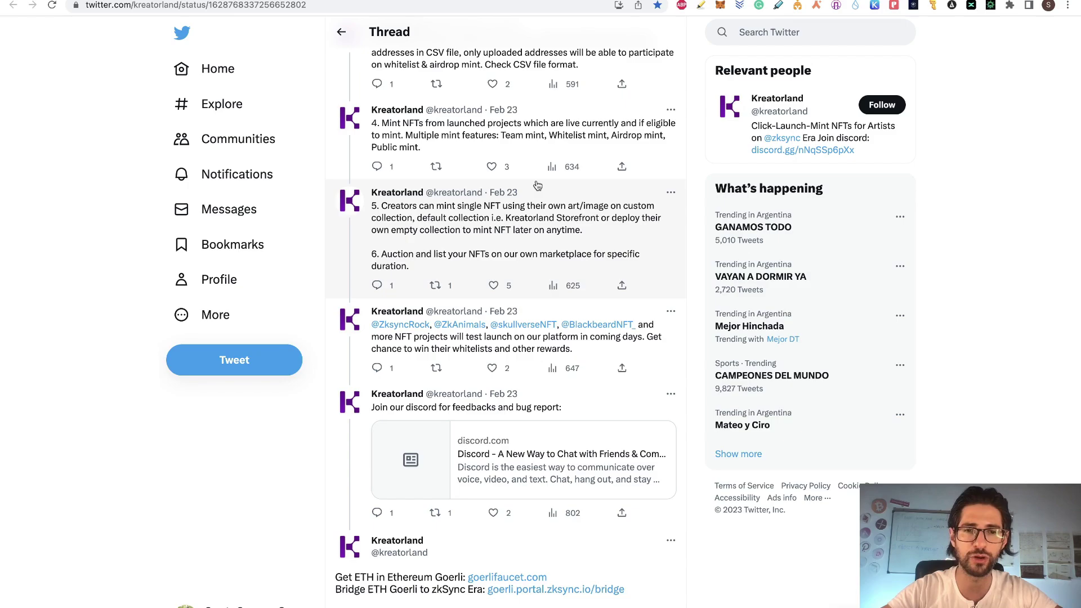
scroll(620, 306, "down", 4)
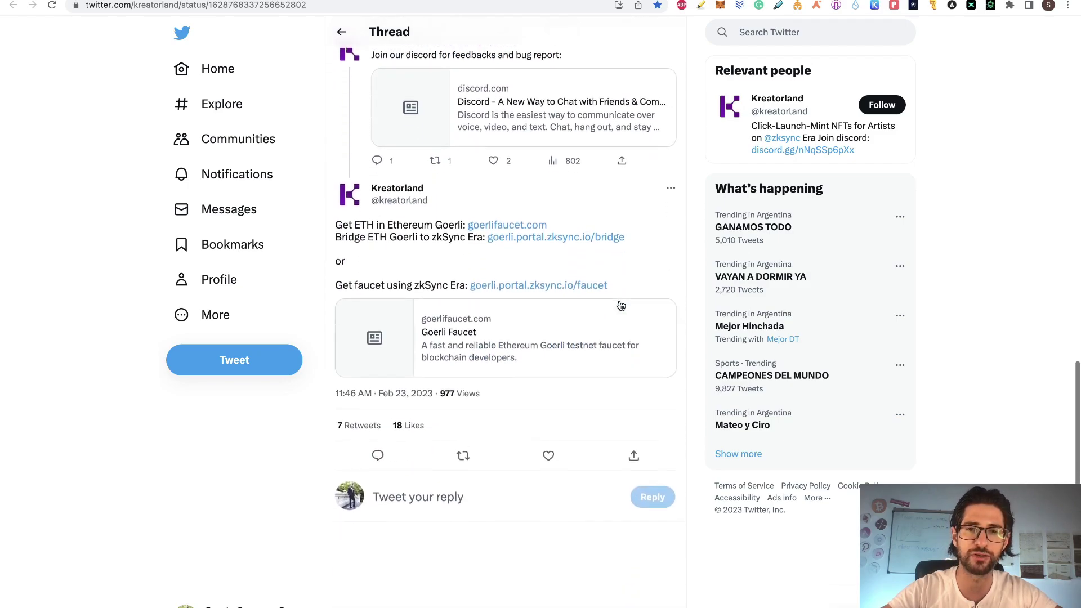
scroll(620, 306, "up", 10)
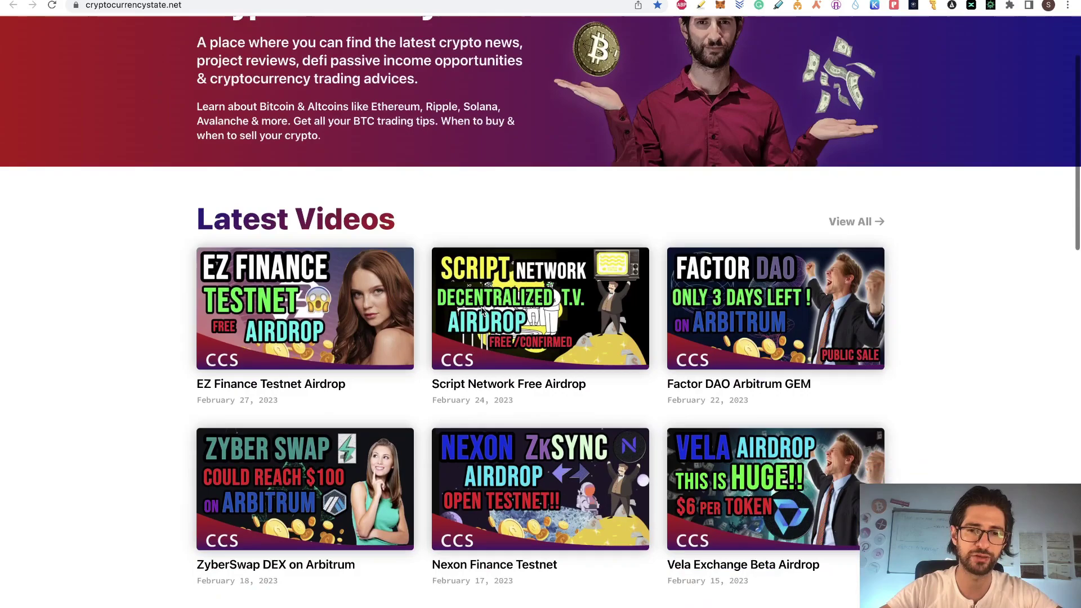
scroll(483, 312, "down", 1)
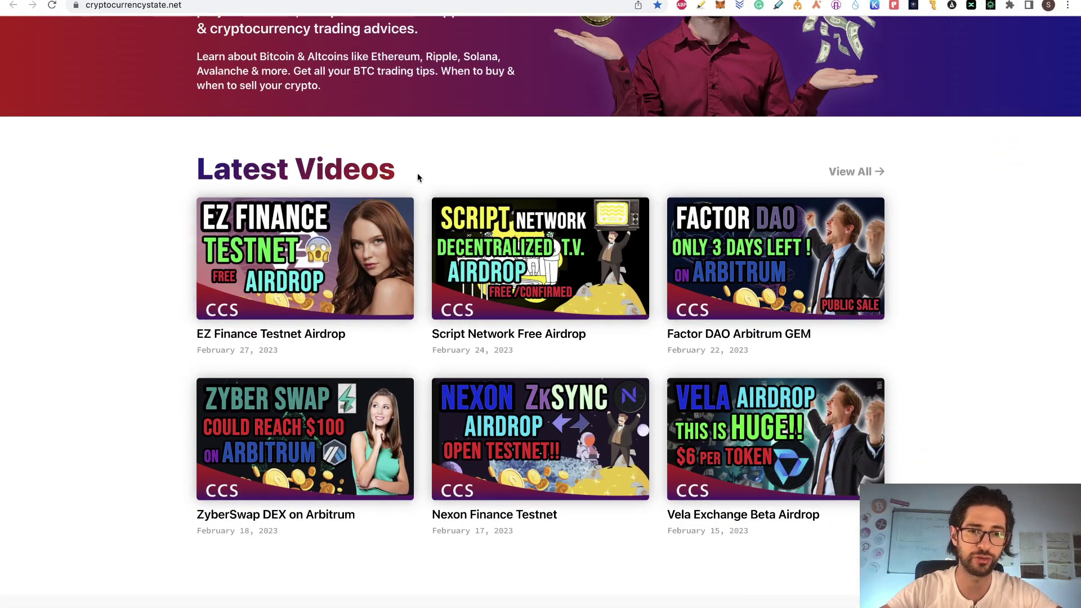
Open the EZ Finance Testnet Airdrop article on Crypto Currency State
left_click(348, 247)
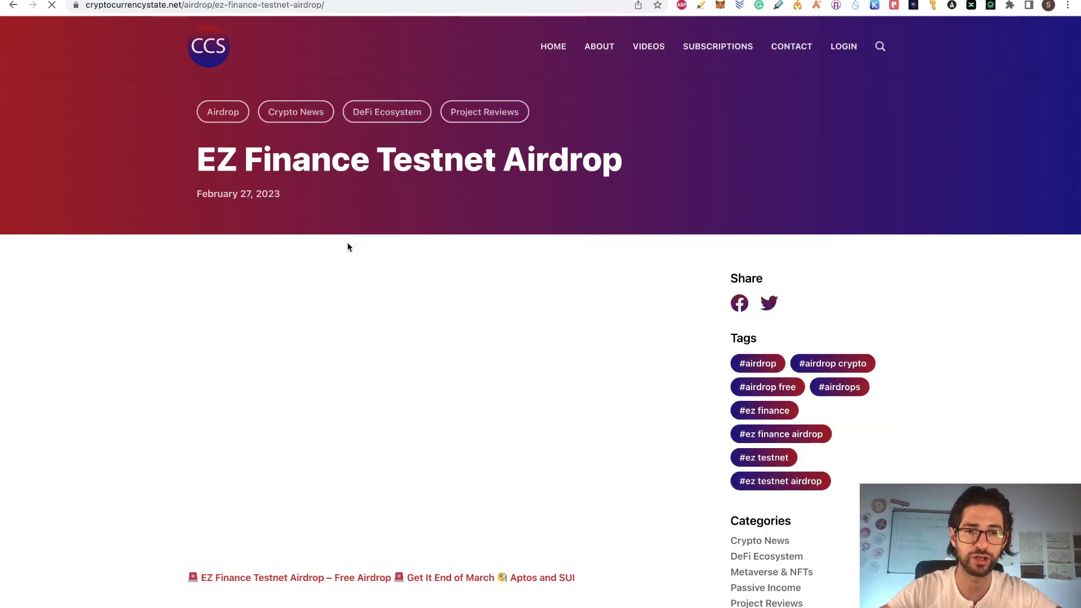
scroll(445, 265, "down", 3)
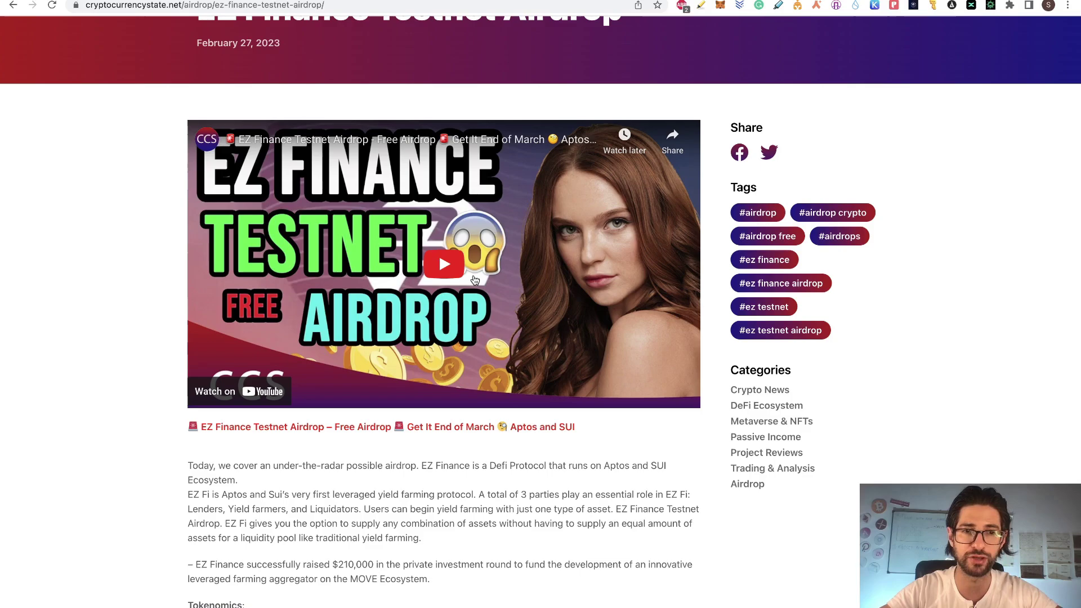
scroll(474, 280, "down", 5)
scroll(439, 330, "down", 3)
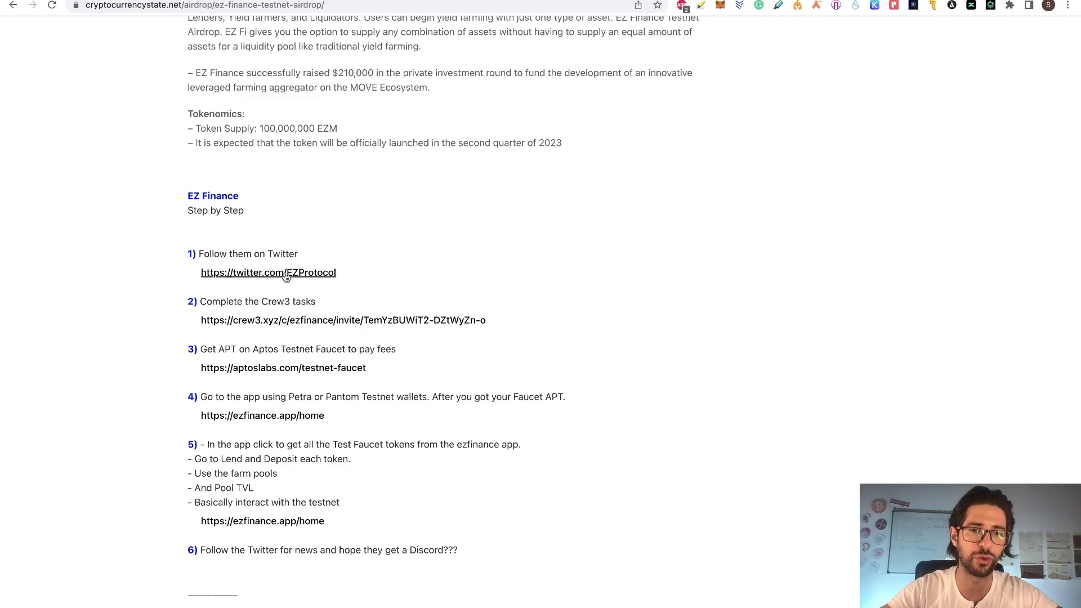
scroll(562, 323, "up", 3)
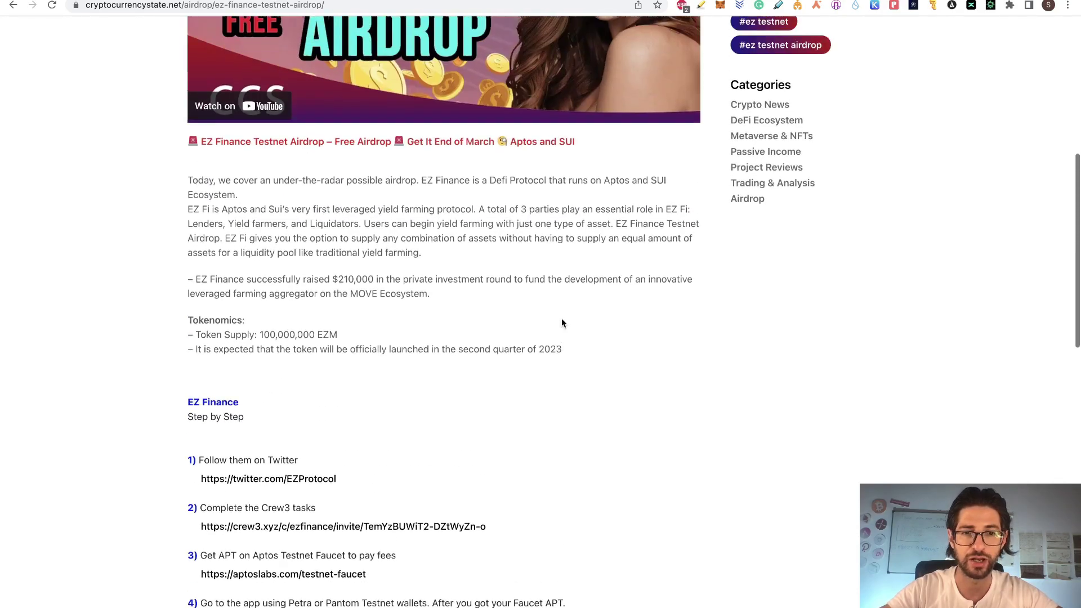
scroll(562, 323, "up", 2)
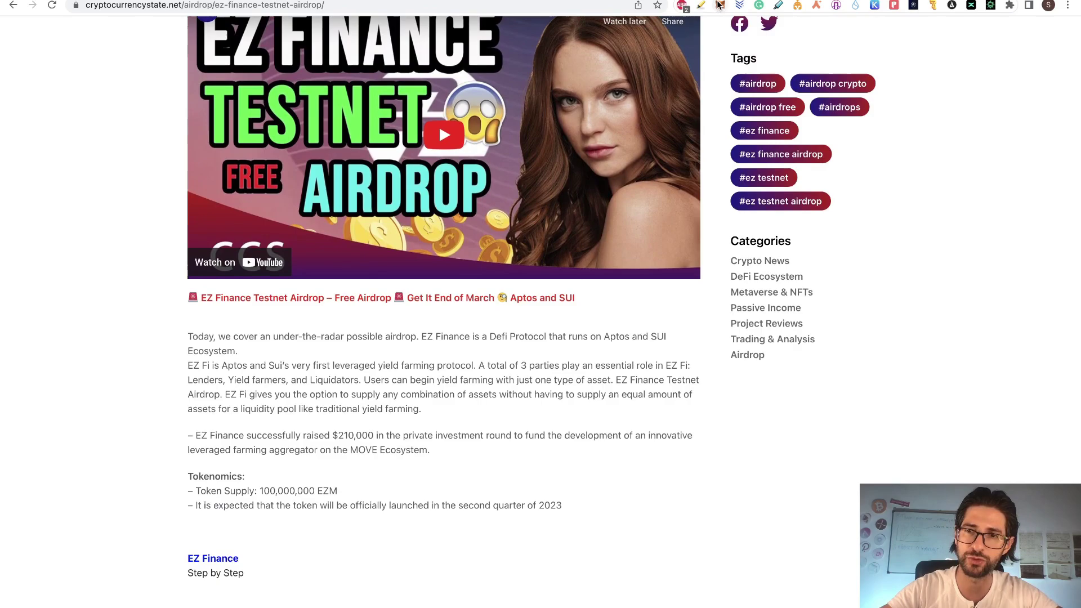
scroll(762, 360, "down", 3)
scroll(571, 254, "down", 2)
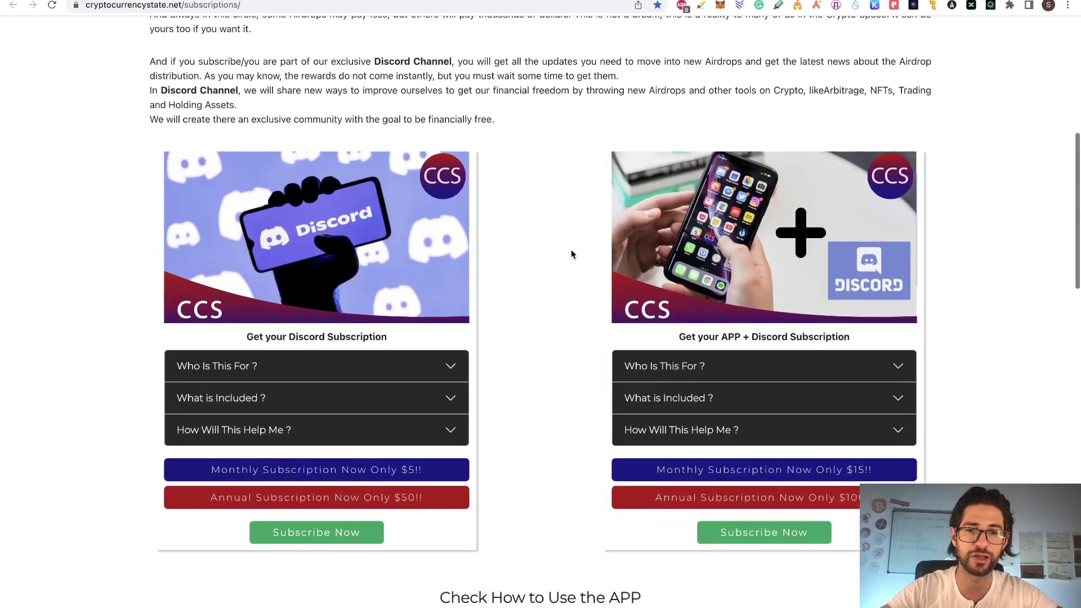
scroll(549, 262, "down", 1)
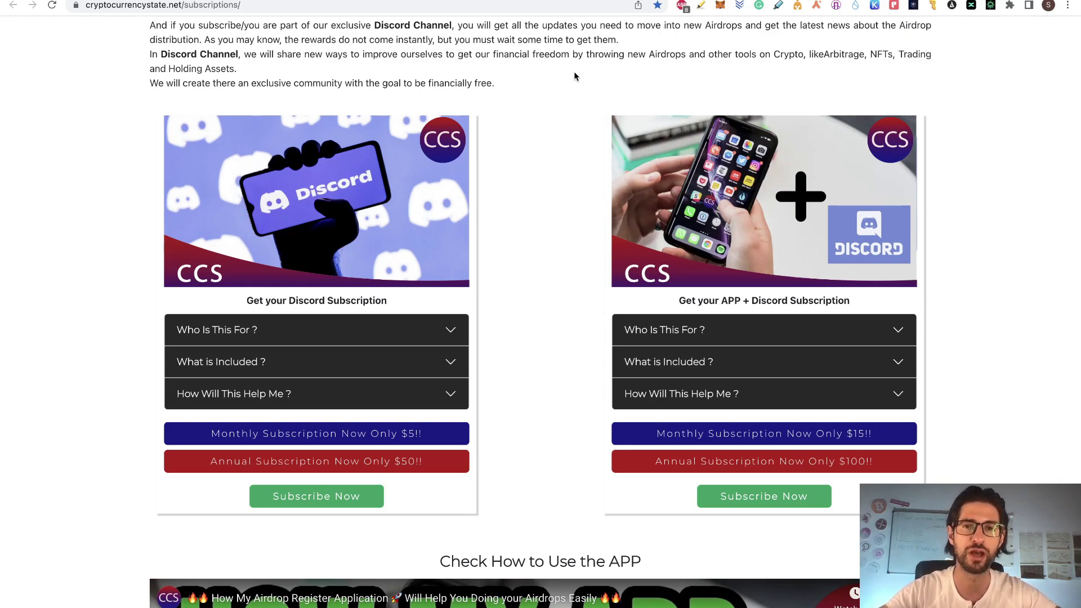
scroll(534, 99, "up", 1)
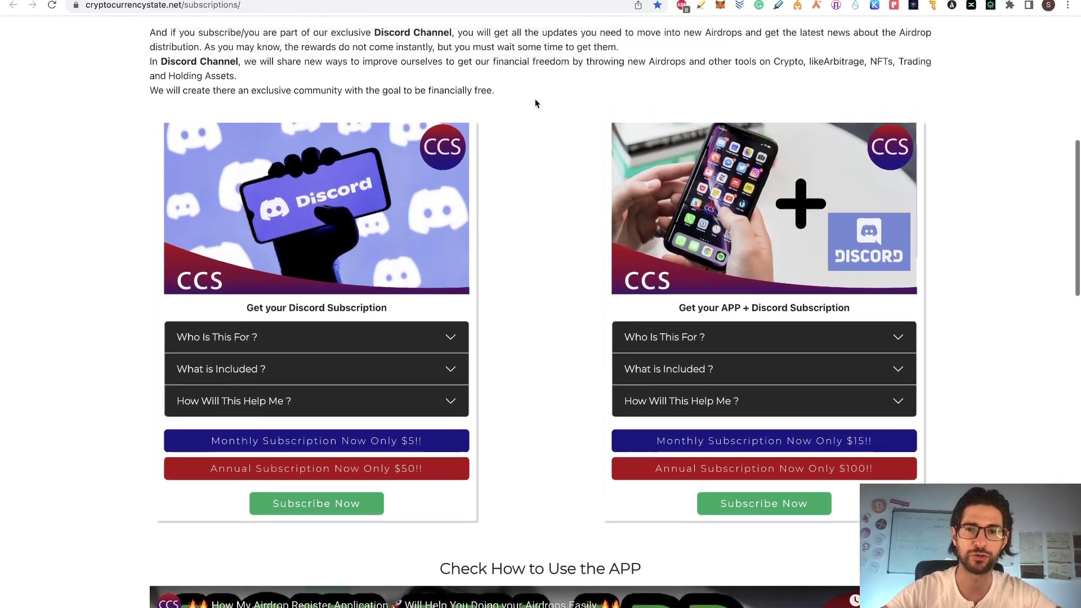
scroll(535, 99, "up", 2)
scroll(535, 98, "up", 5)
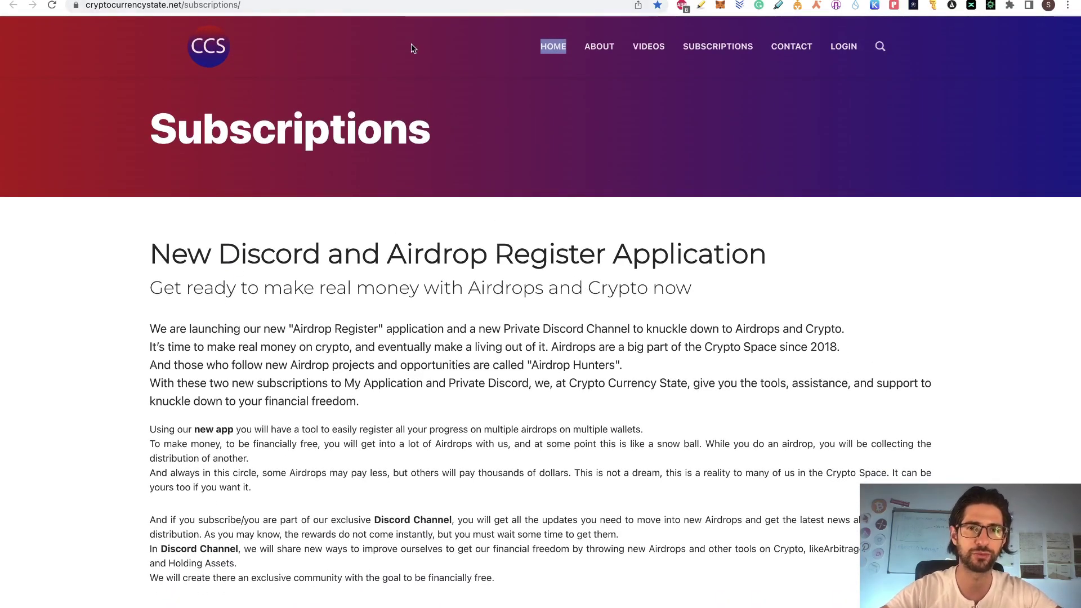
Go to the Airdrops sheet and follow the goerlifaucet.com link in row 15
key("ctrl+Tab")
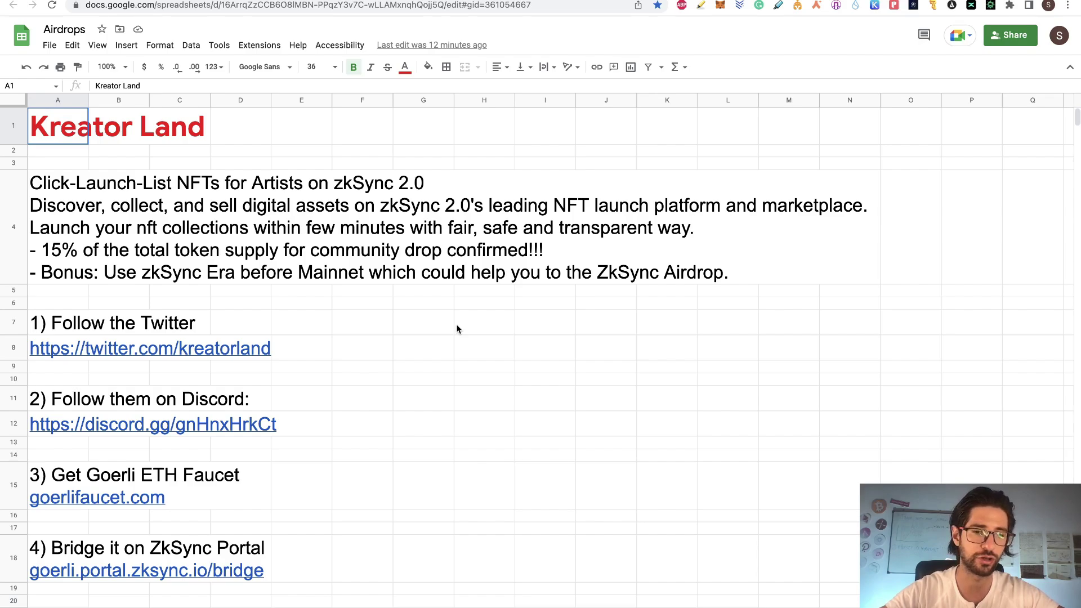
left_click(62, 499)
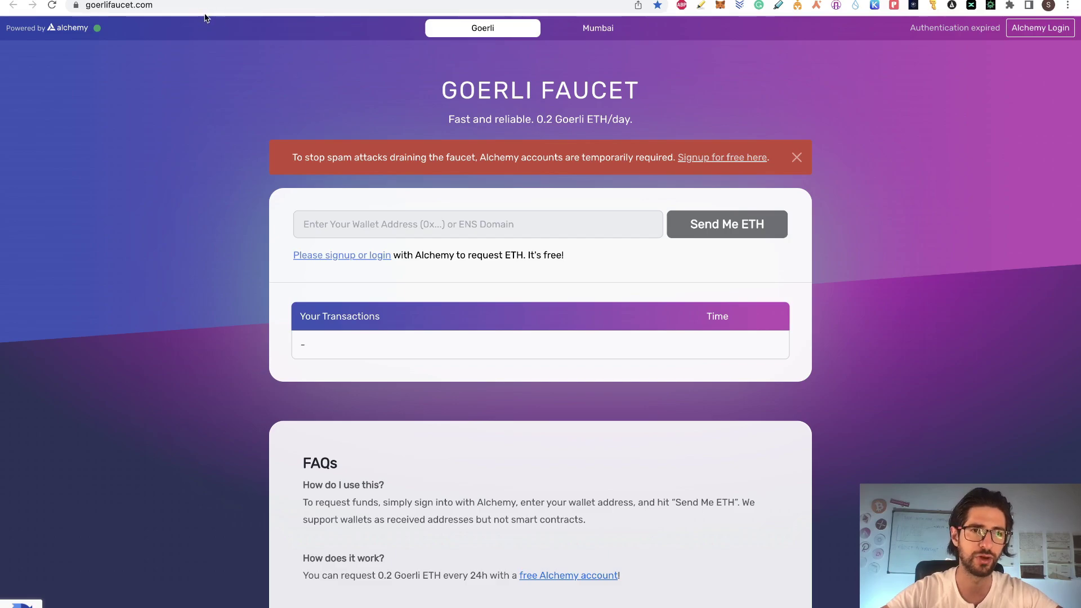
Pass back through the Airdrops sheet to the zkSync Era portal and log in with MetaMask
key("ctrl+shift+Tab")
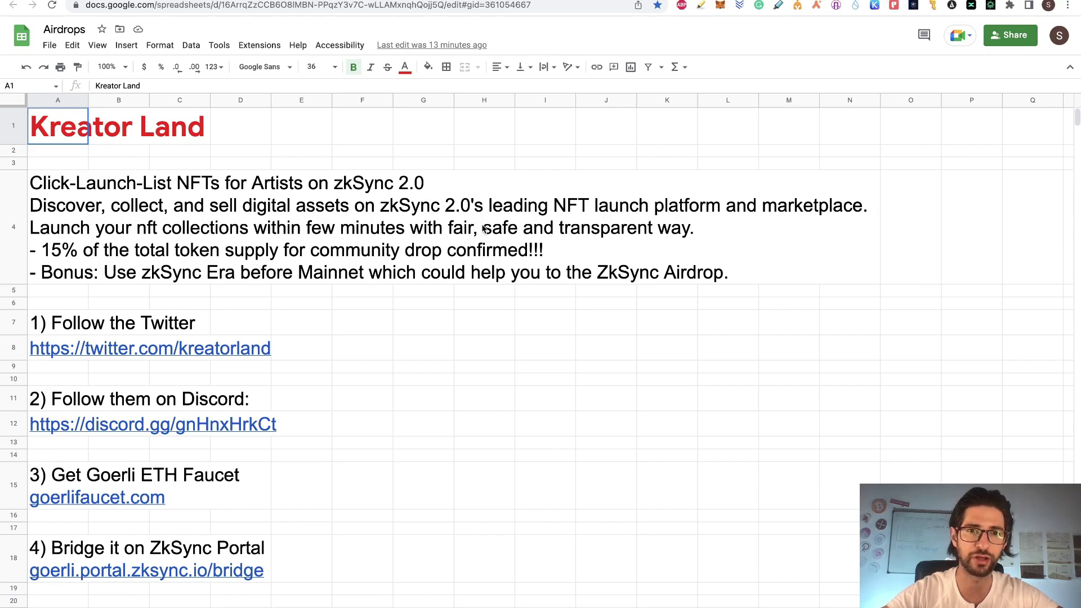
key("ctrl+Tab")
left_click(568, 347)
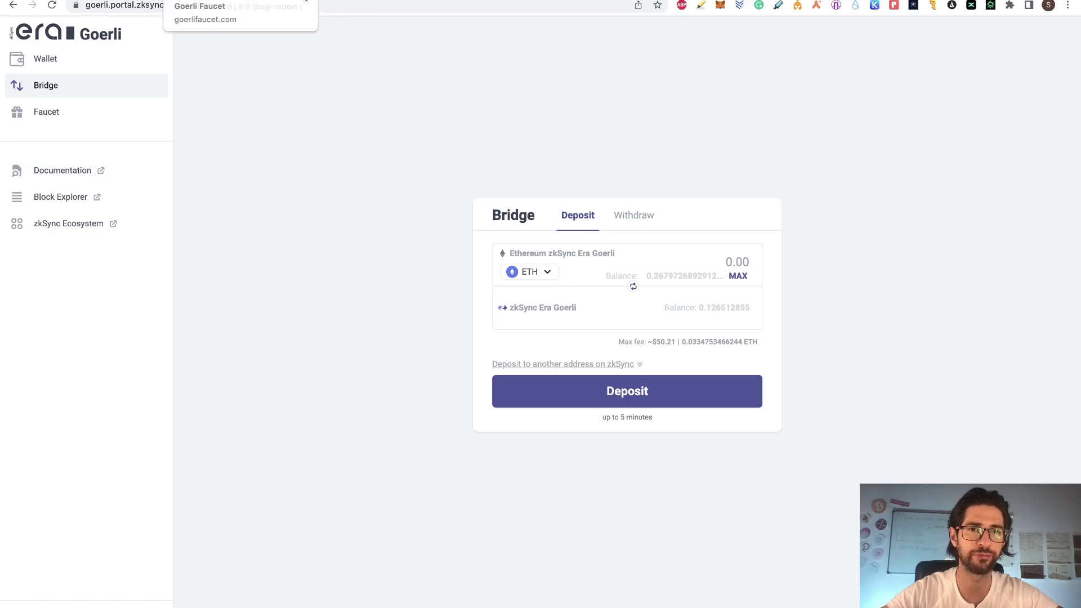
Bring up the Airdrops Google Sheets tab to review the bridge, faucet and profile-edit rows 7–28
left_click(127, 0)
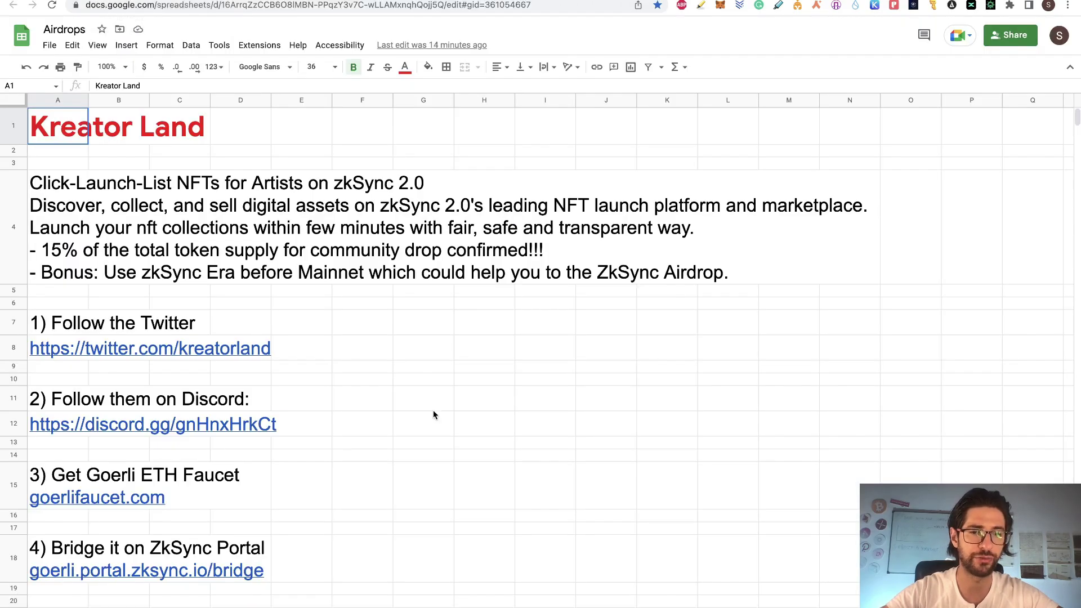
scroll(433, 415, "down", 3)
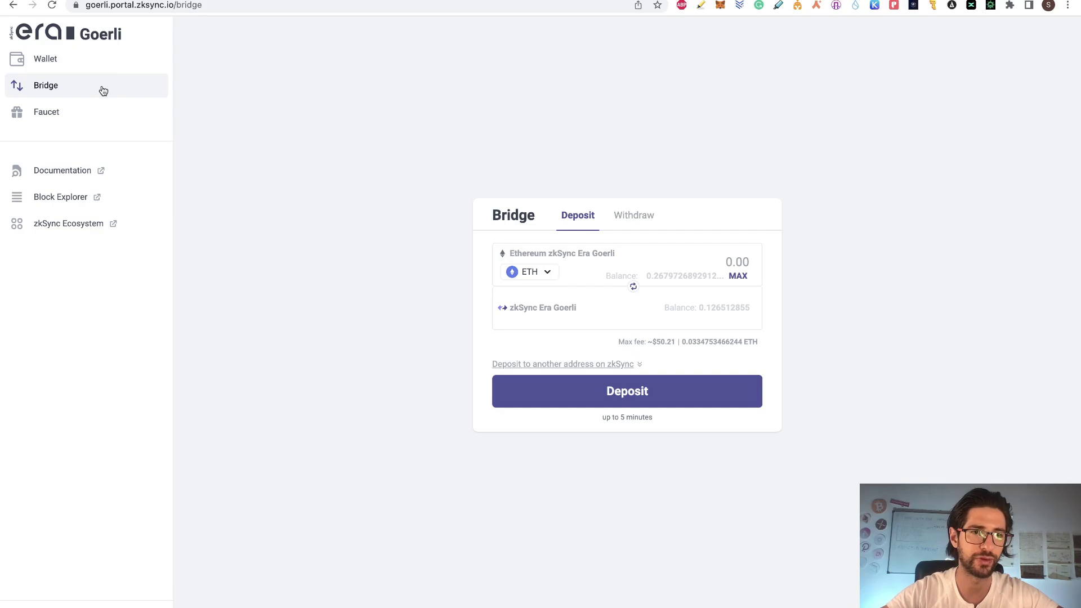
Request funds from the zkSync portal Faucet, tweet the claim, and return to the Airdrops sheet
left_click(75, 113)
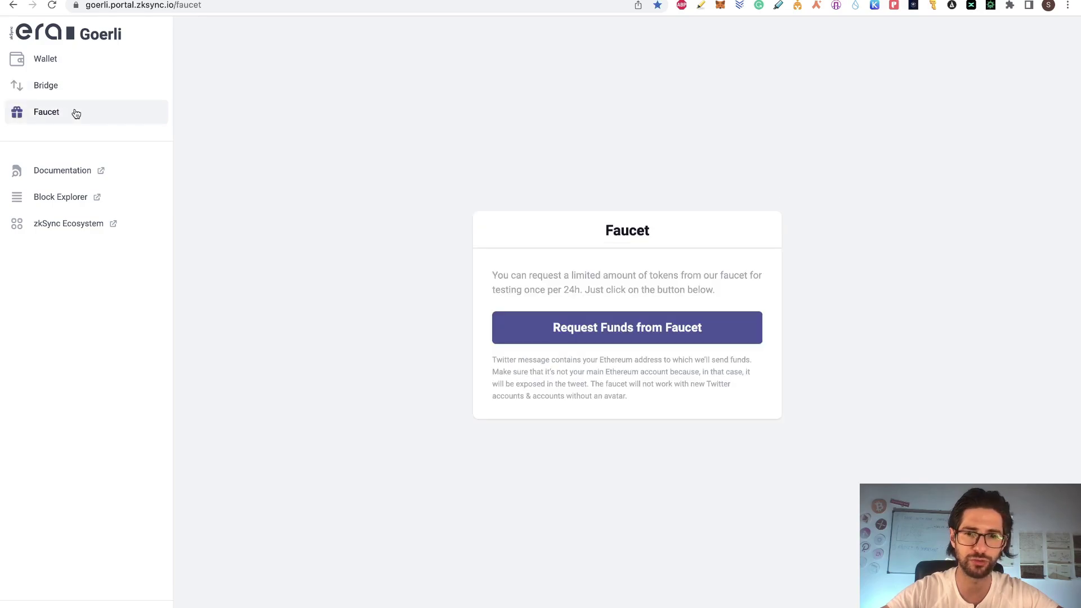
left_click(712, 330)
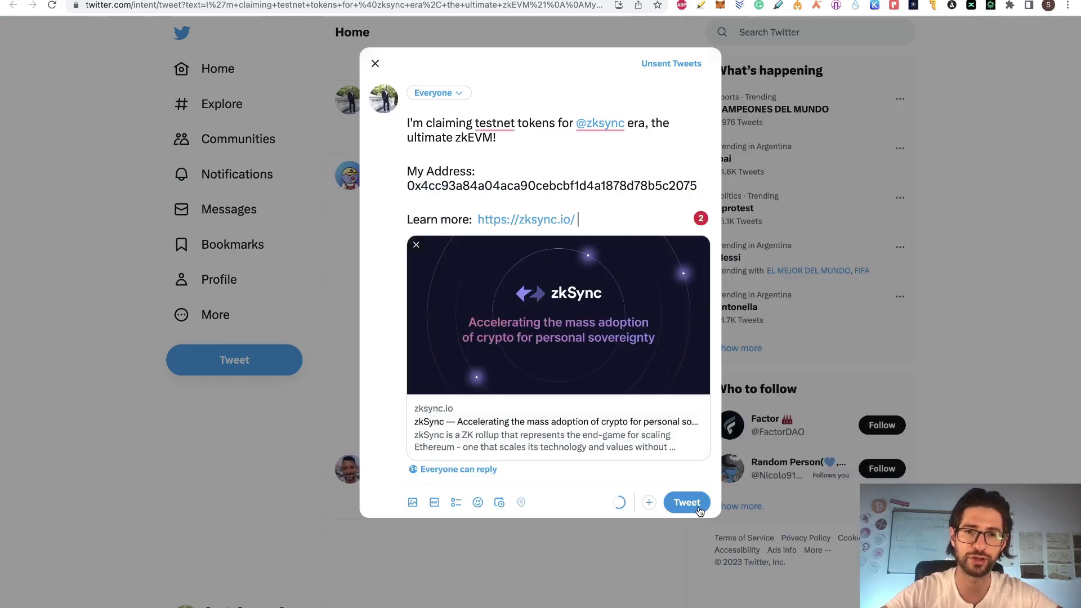
left_click(698, 510)
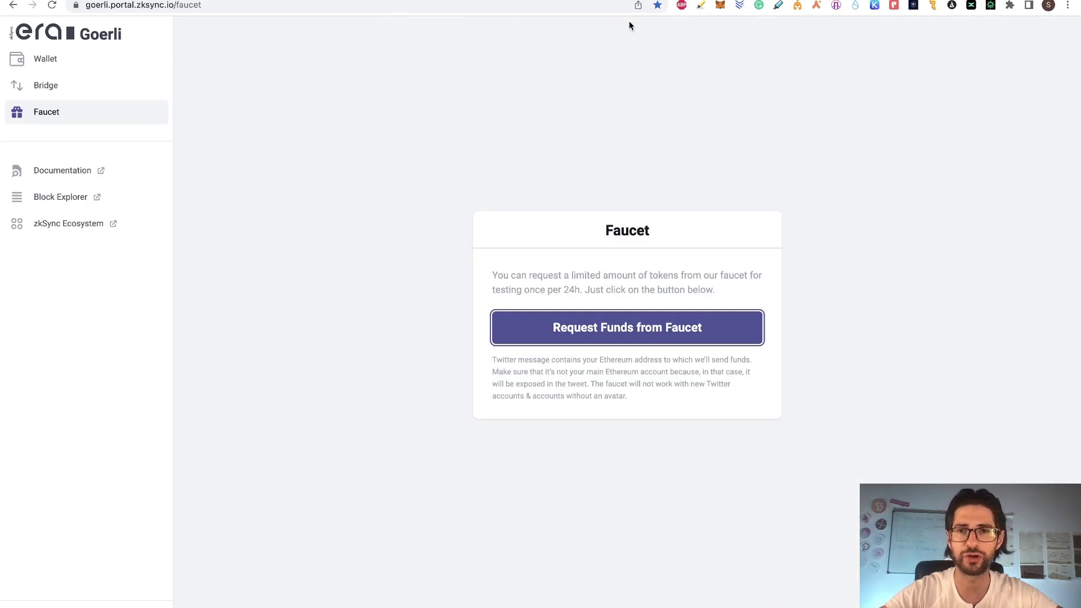
key("ctrl+Tab")
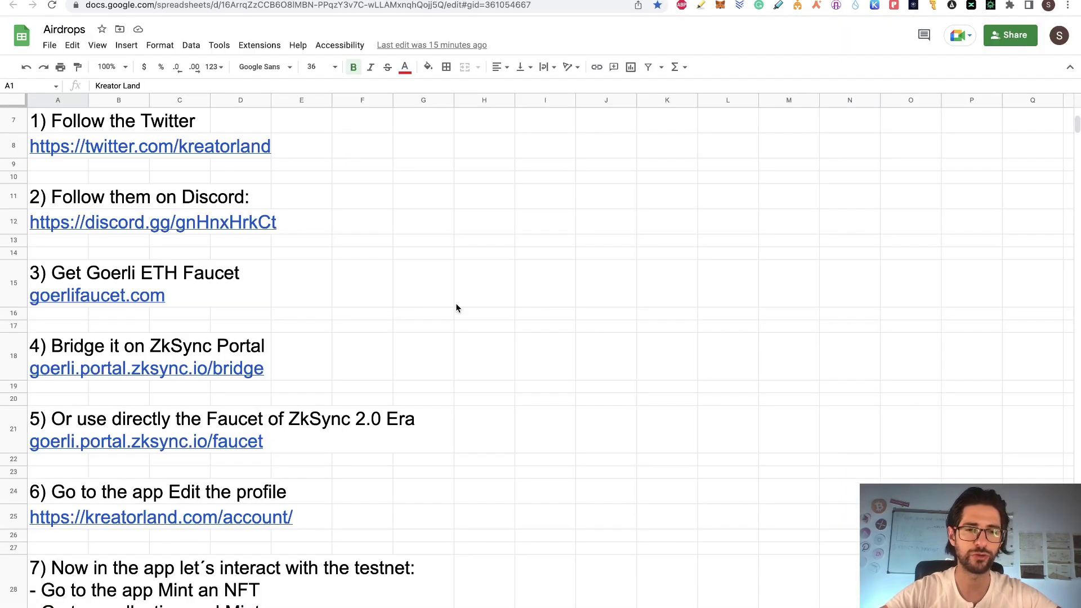
Check that the MetaMask wallet holds 0.1285 testnet ETH, then close the popup
left_click(719, 6)
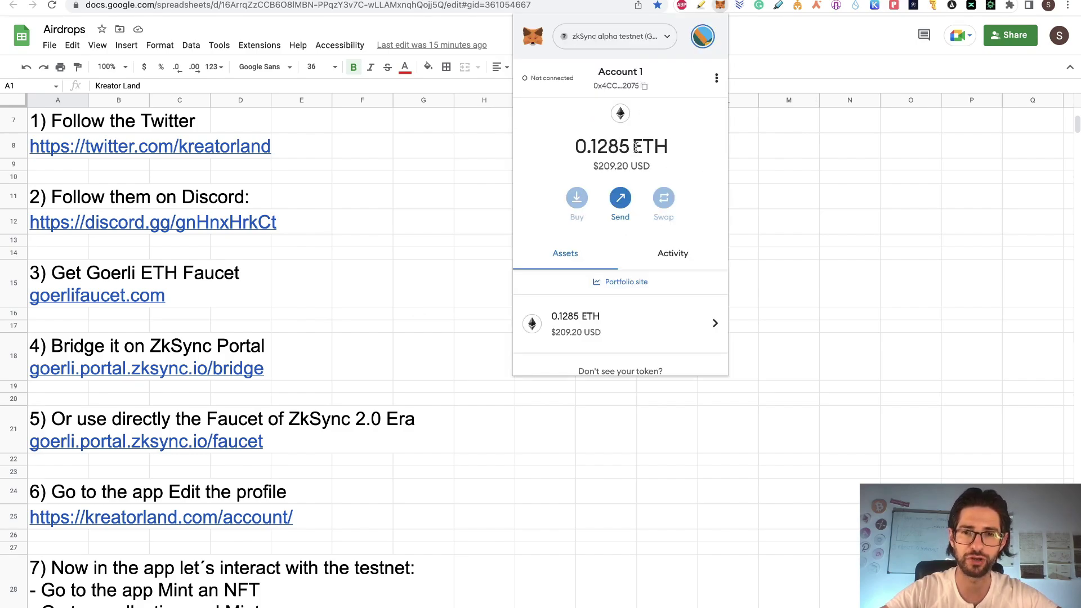
left_click(426, 304)
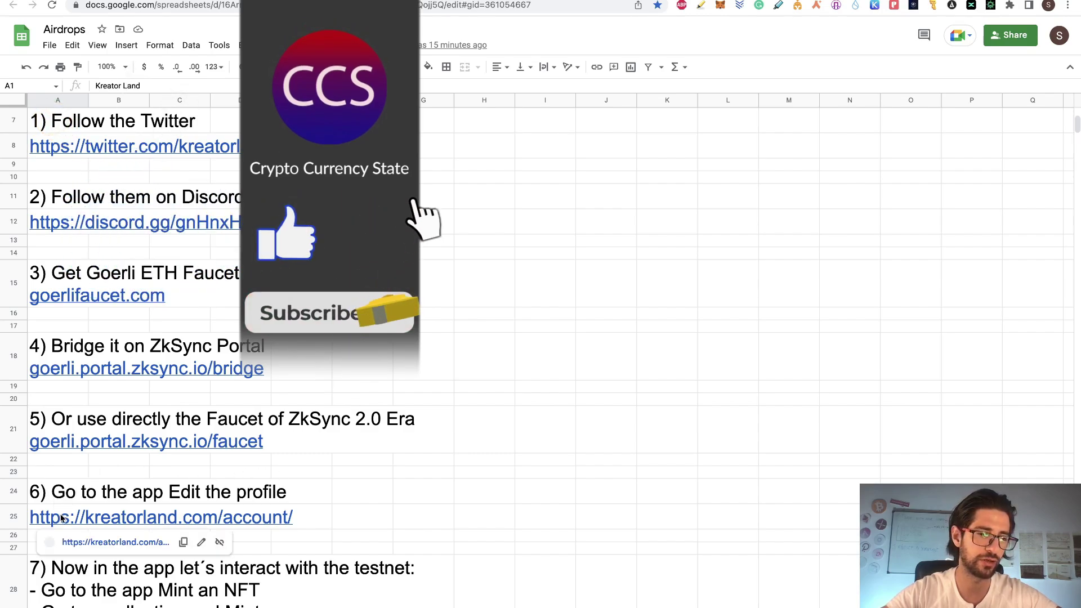
Connect the MetaMask wallet on the Kreatorland account page
left_click(105, 544)
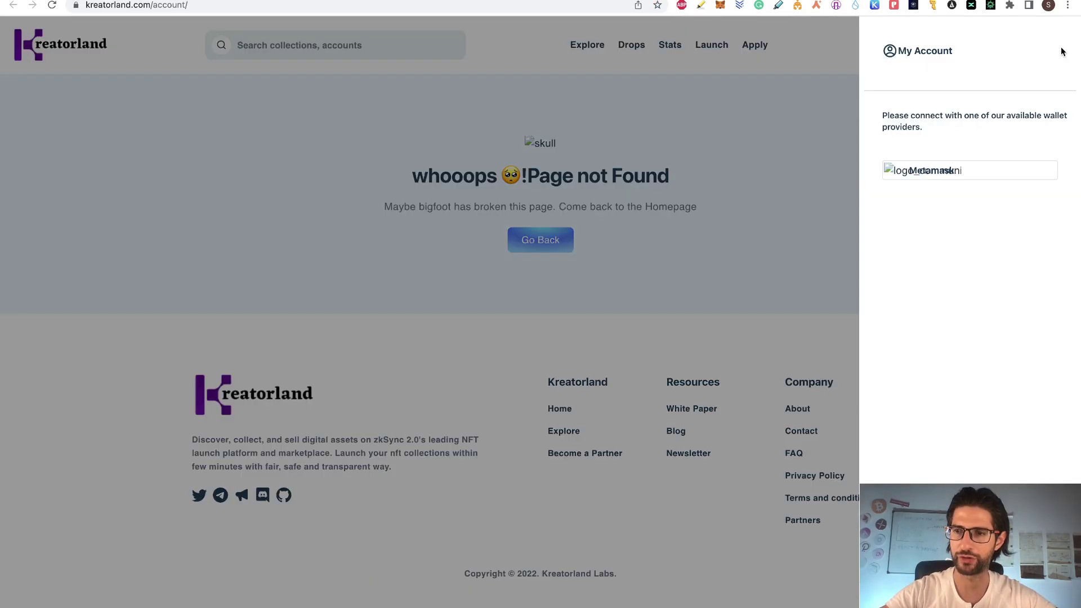
left_click(952, 172)
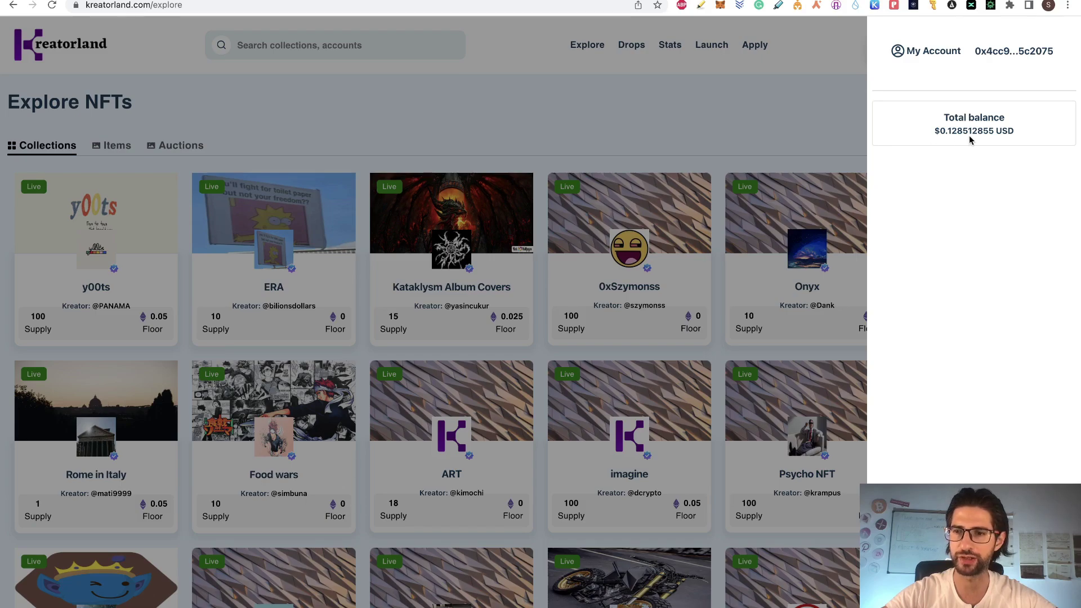
left_click(851, 61)
View the account profile's Edit Account form, then return to the Airdrops sheet
left_click(1027, 45)
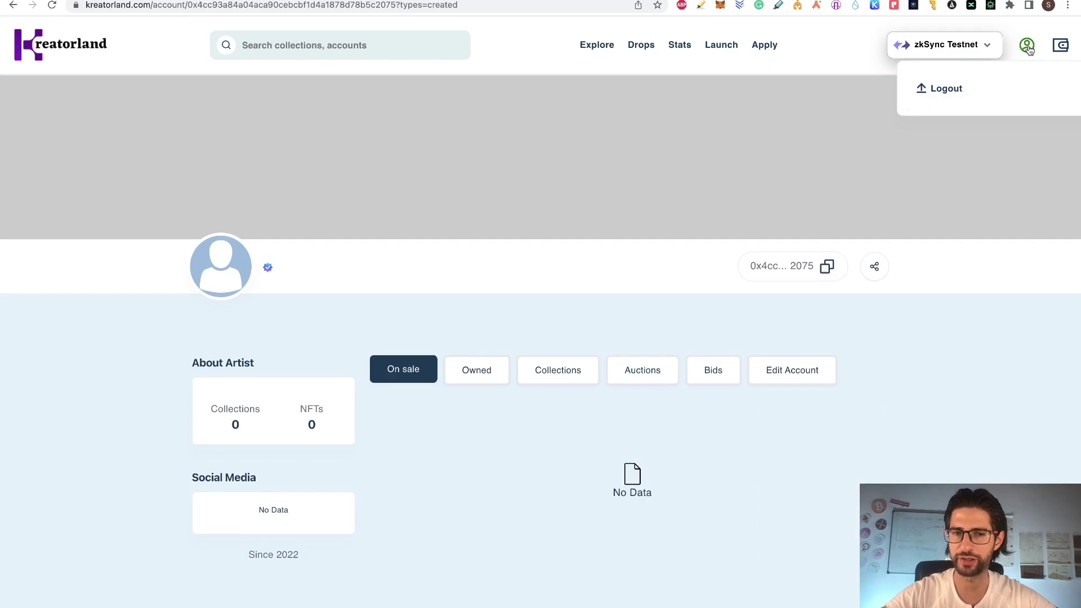
scroll(603, 264, "down", 3)
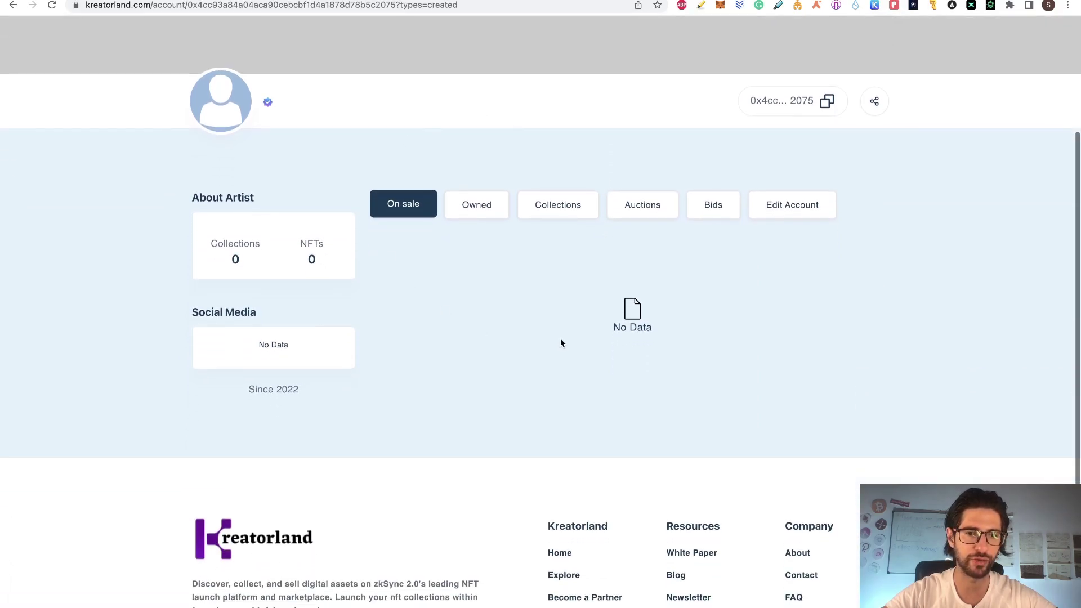
scroll(663, 251, "up", 3)
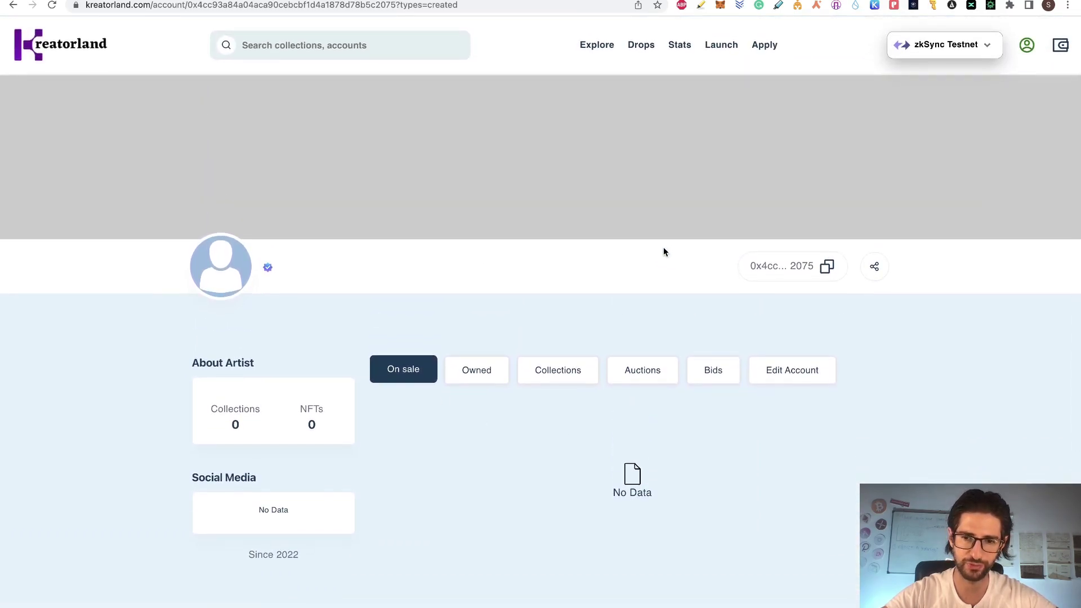
left_click(805, 378)
scroll(782, 268, "down", 5)
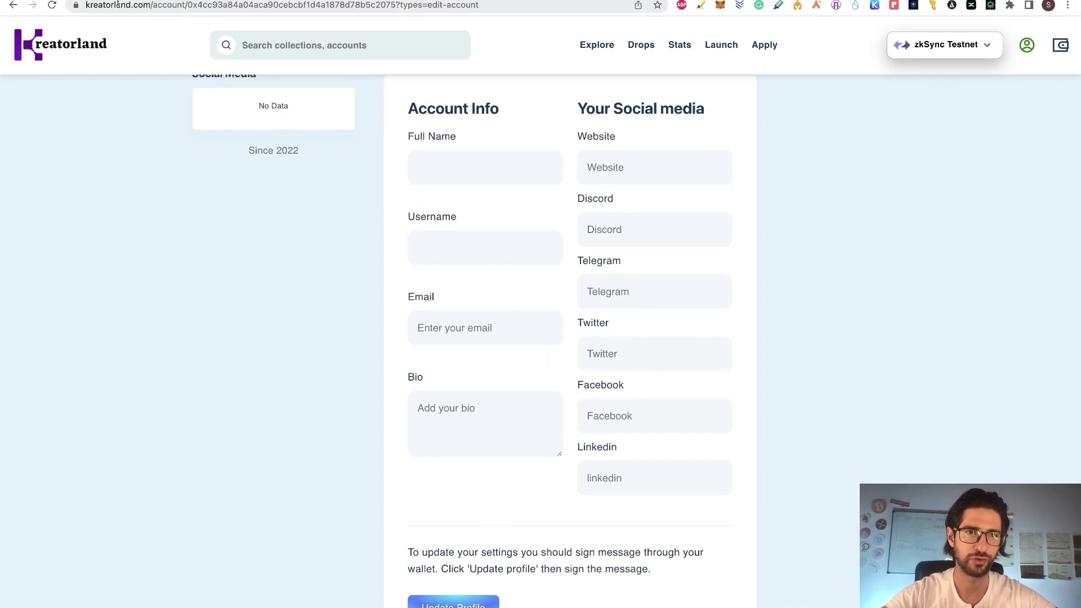
key("ctrl+Tab")
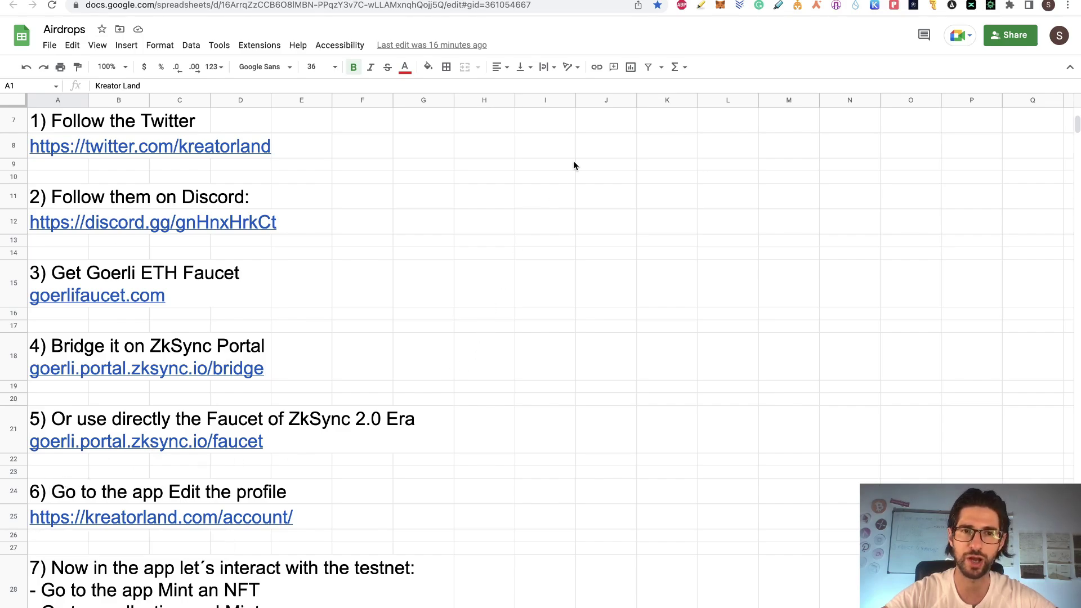
Return to the Kreatorland profile showing the CryptoCurrencyState name and About Artist text
key("ctrl+shift+Tab")
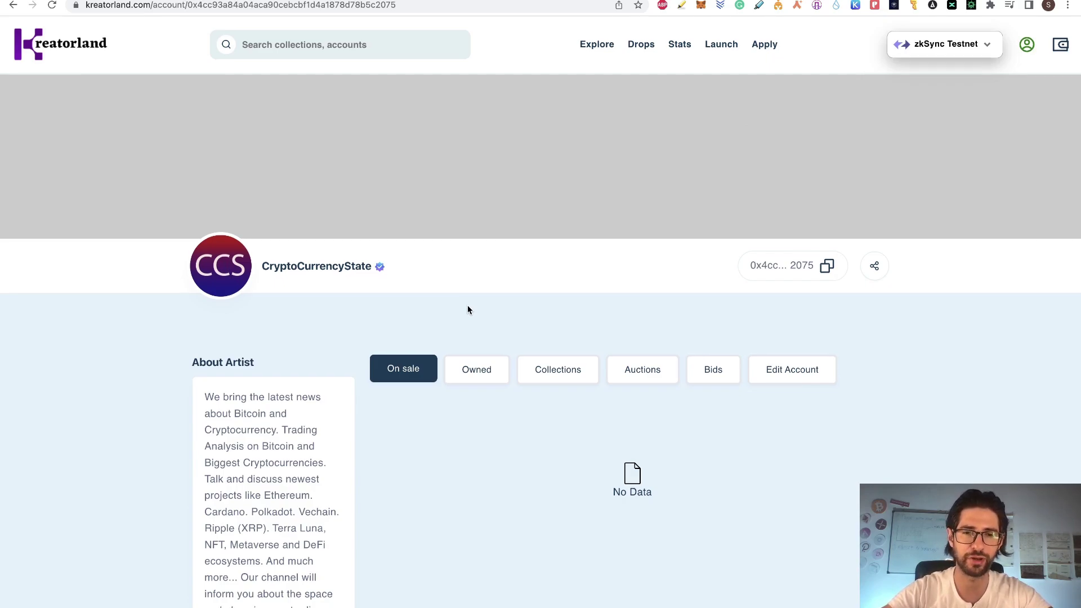
scroll(467, 309, "down", 2)
scroll(467, 309, "up", 2)
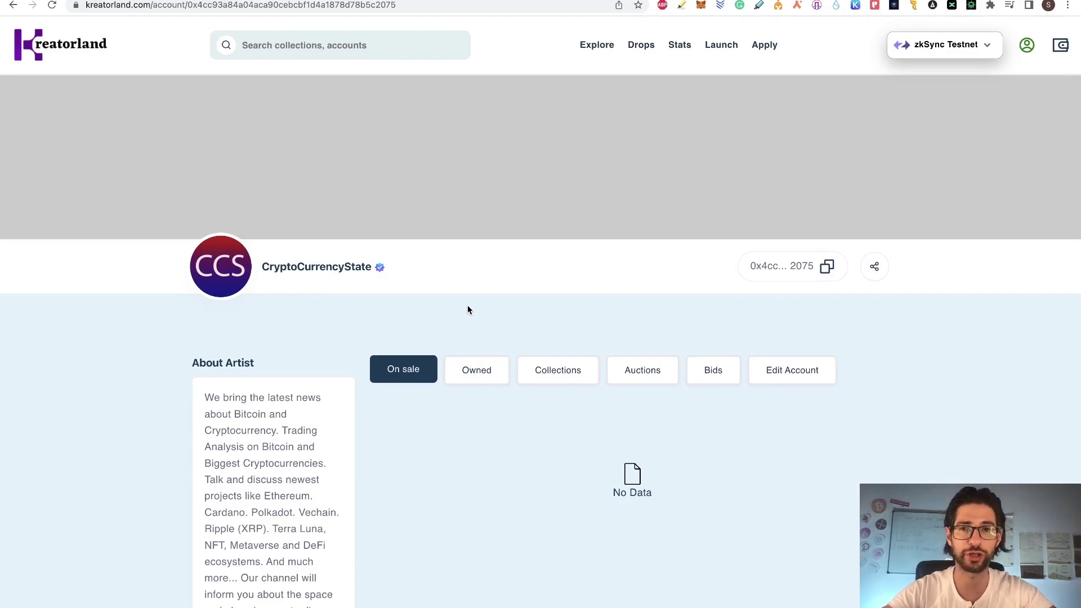
scroll(468, 310, "down", 2)
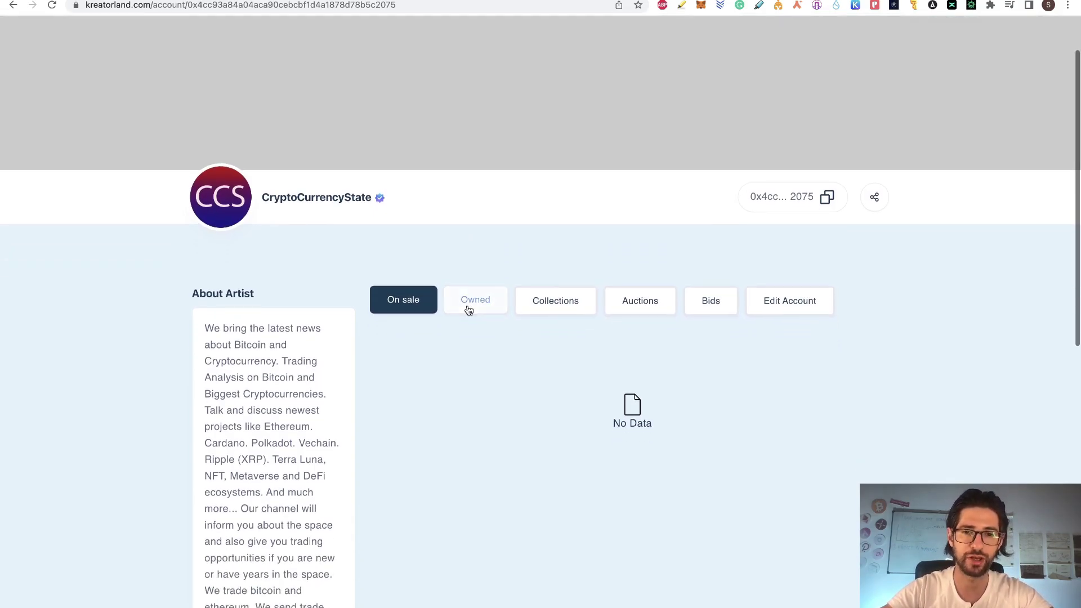
scroll(467, 311, "down", 3)
scroll(468, 310, "down", 2)
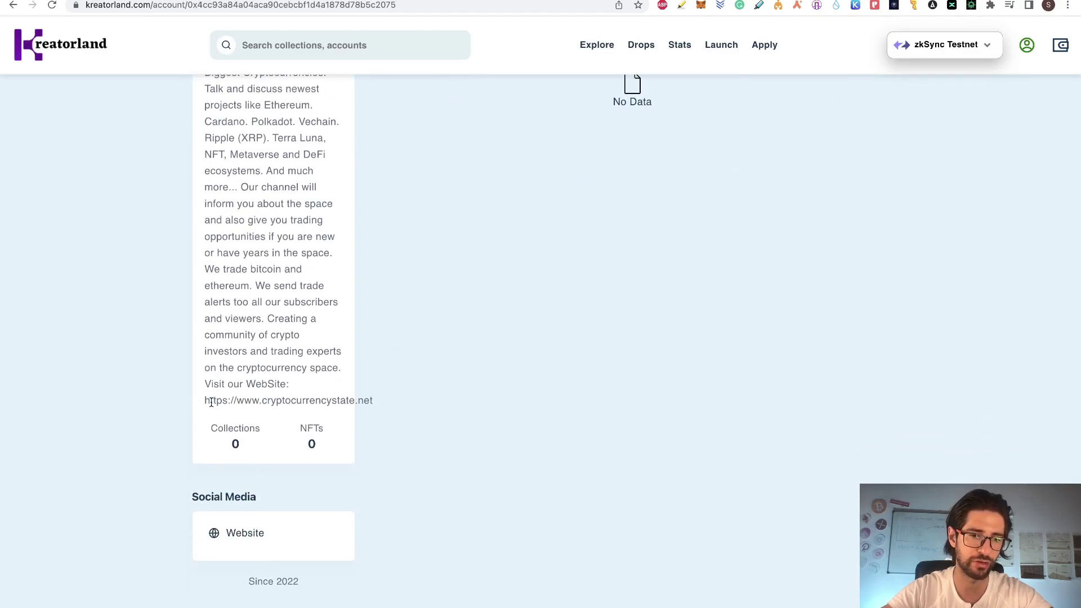
left_click_drag(205, 402, 372, 415)
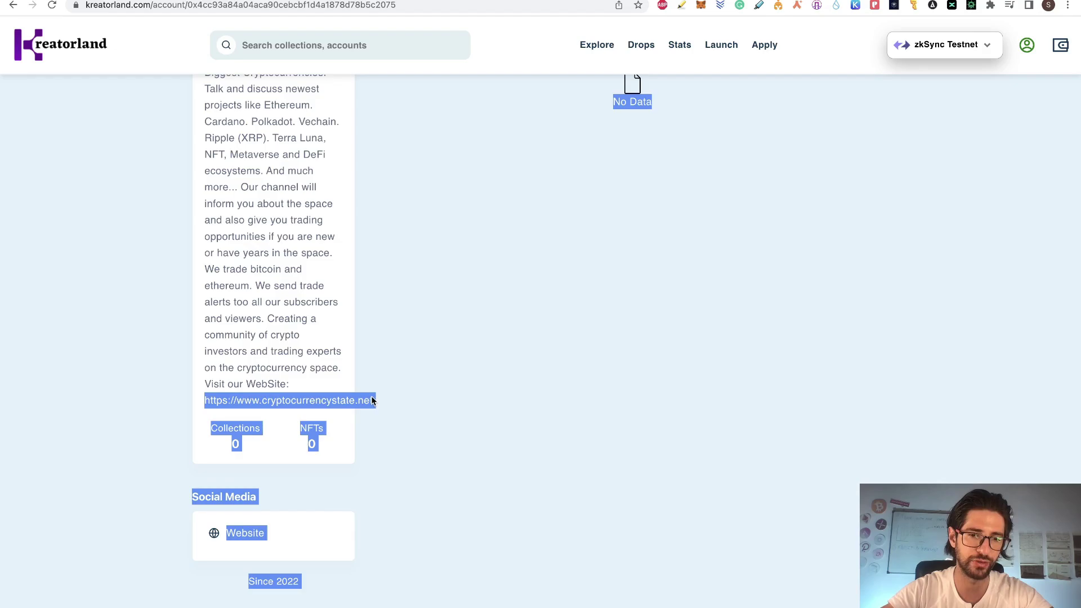
left_click(383, 287)
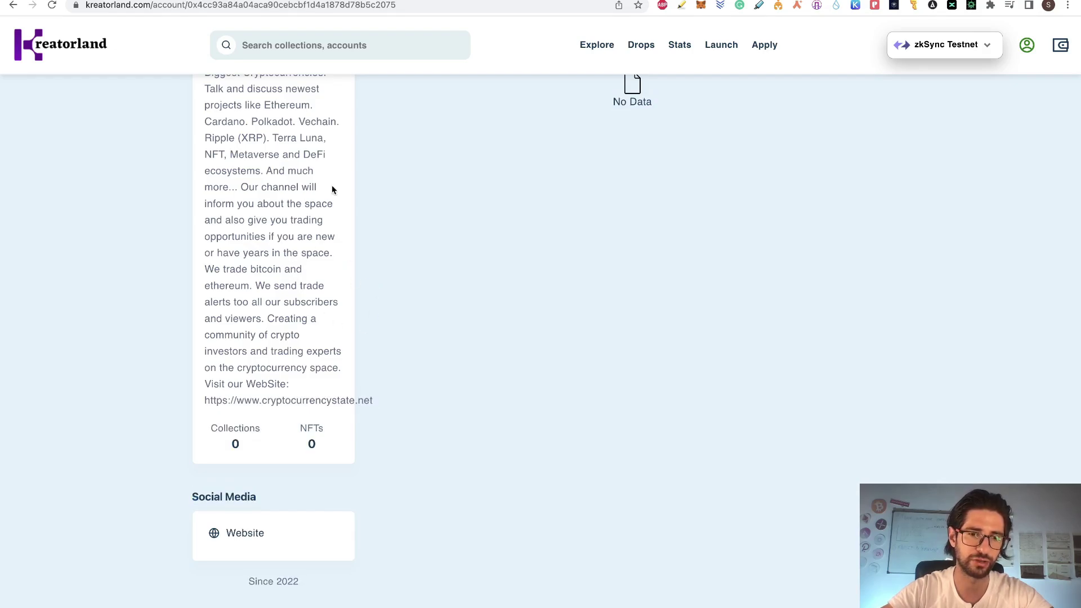
scroll(455, 279, "up", 5)
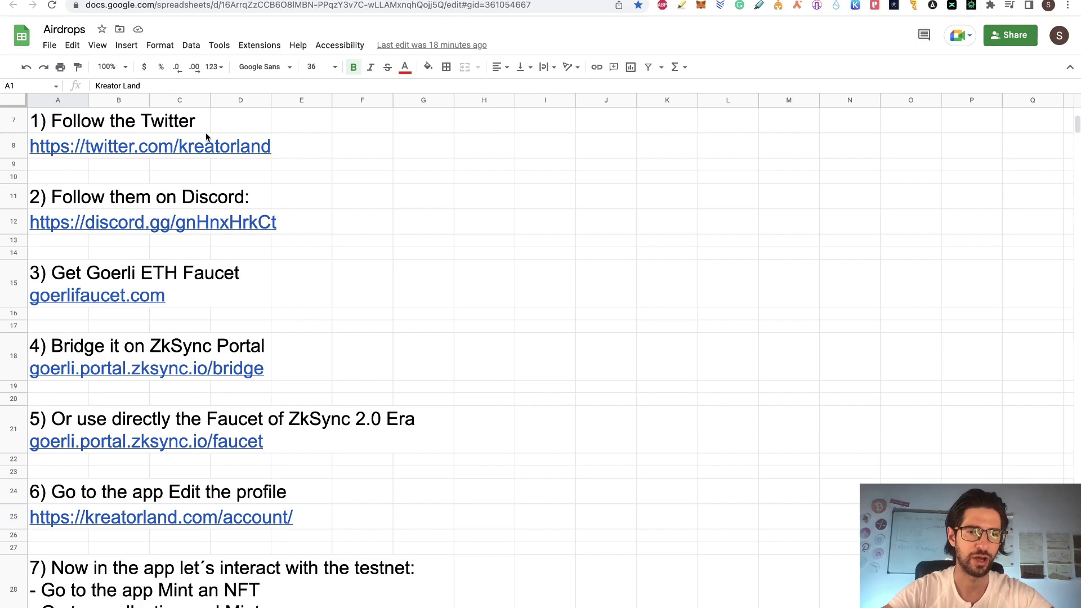
scroll(436, 361, "down", 2)
scroll(436, 360, "down", 2)
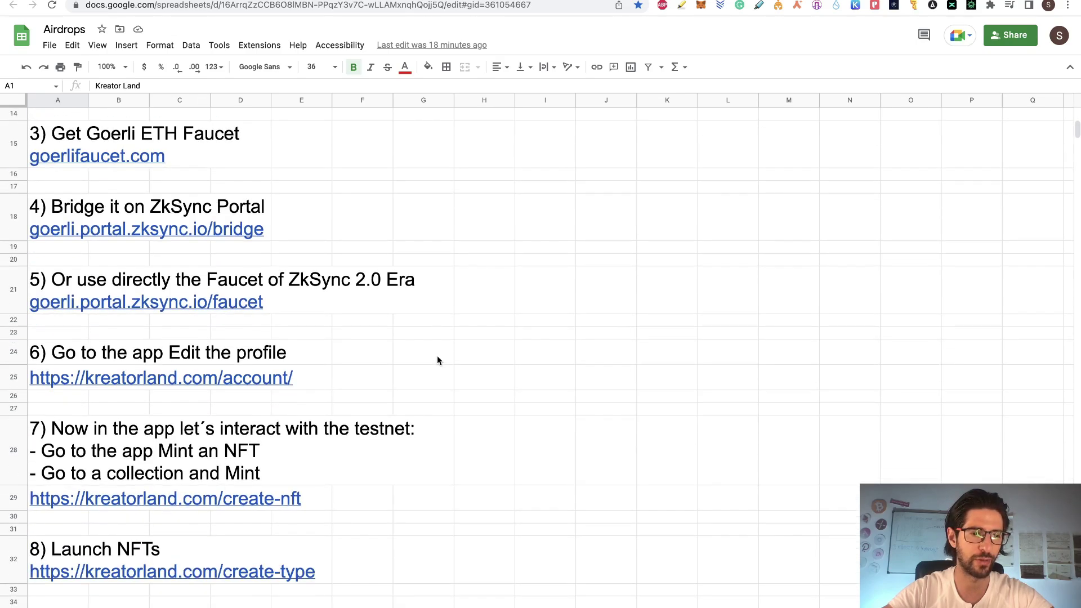
scroll(437, 361, "down", 1)
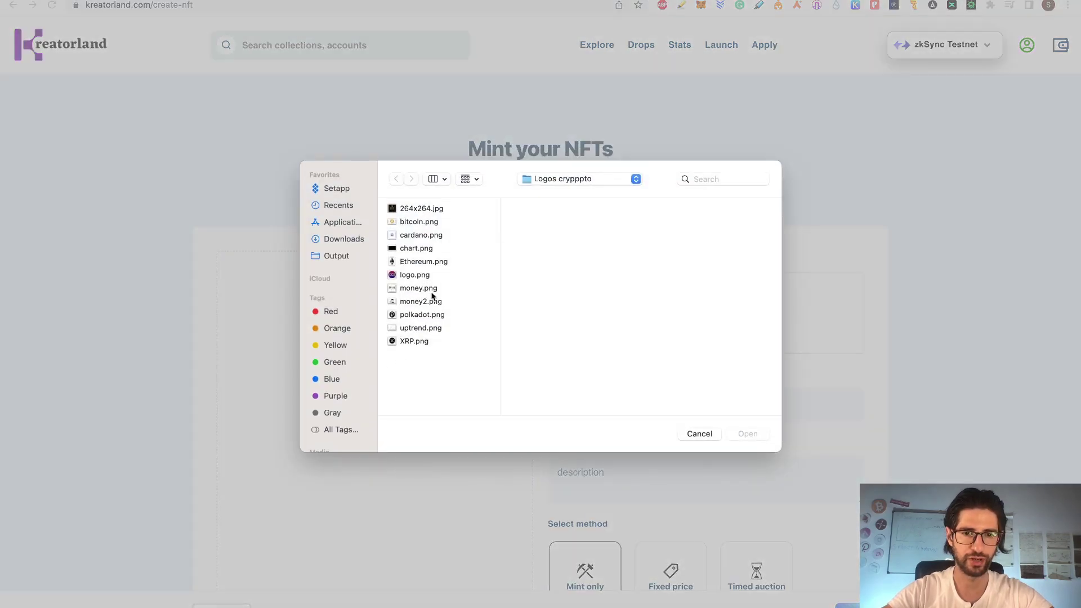
scroll(727, 389, "down", 2)
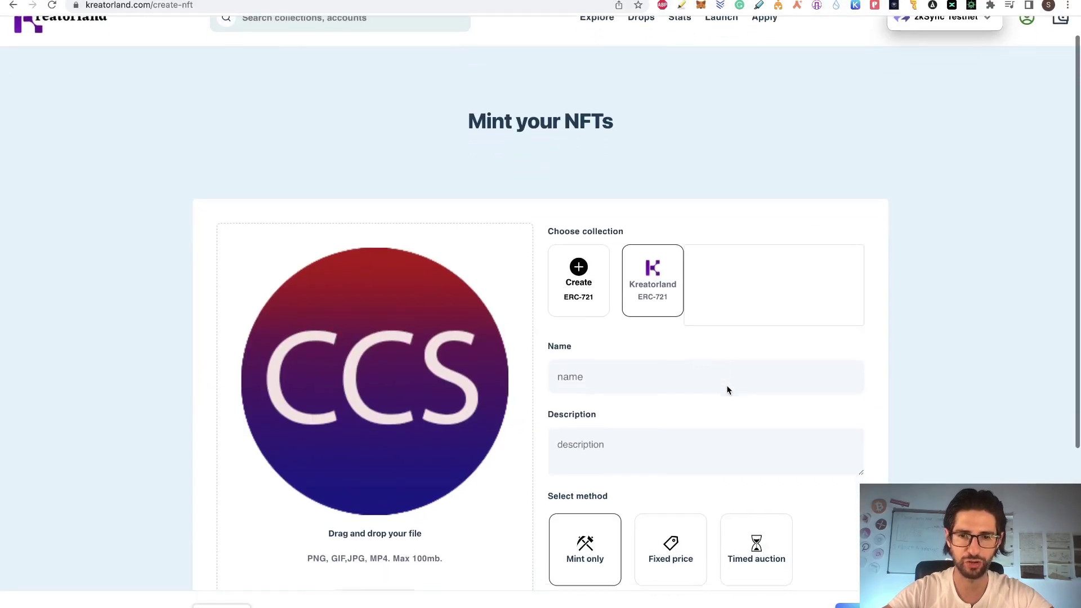
Mint the CCS logo as 'CCS Logo Now' at a fixed price and confirm in MetaMask
left_click(664, 309)
left_click(670, 258)
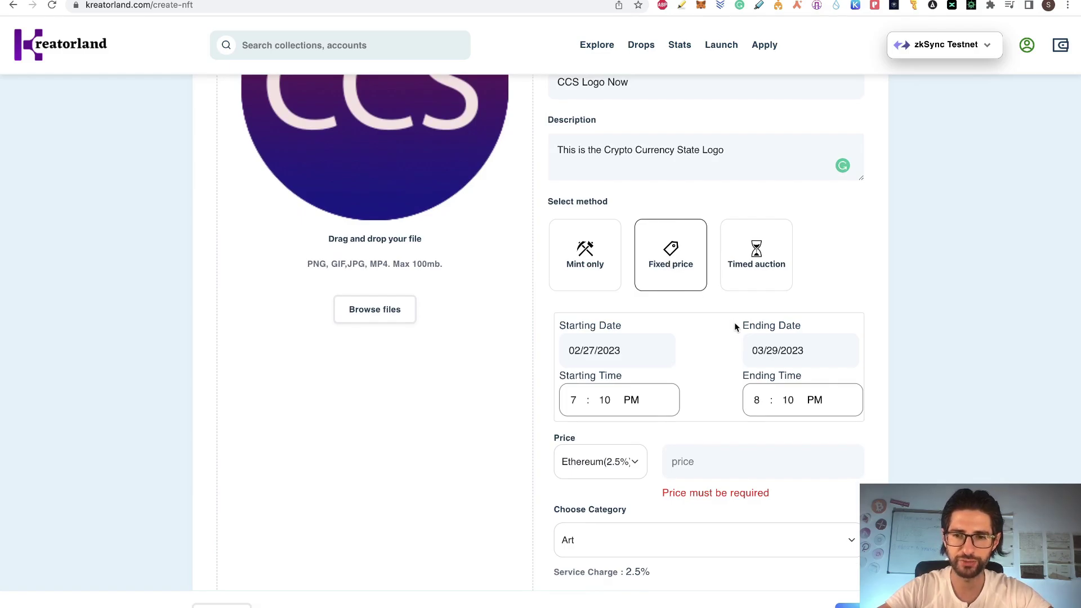
scroll(735, 326, "up", 2)
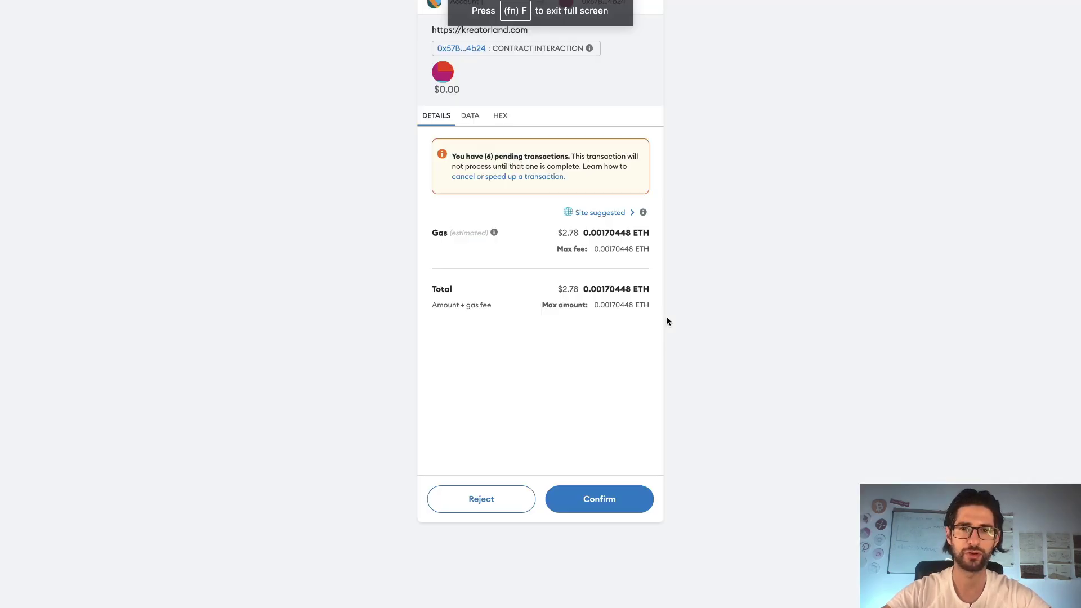
left_click(600, 500)
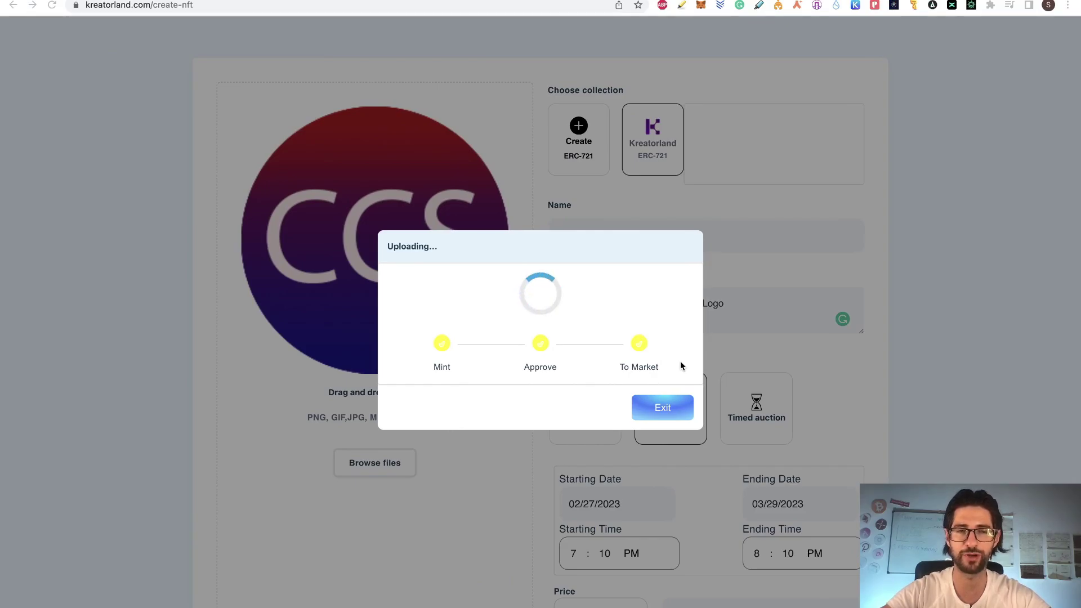
scroll(690, 182, "up", 2)
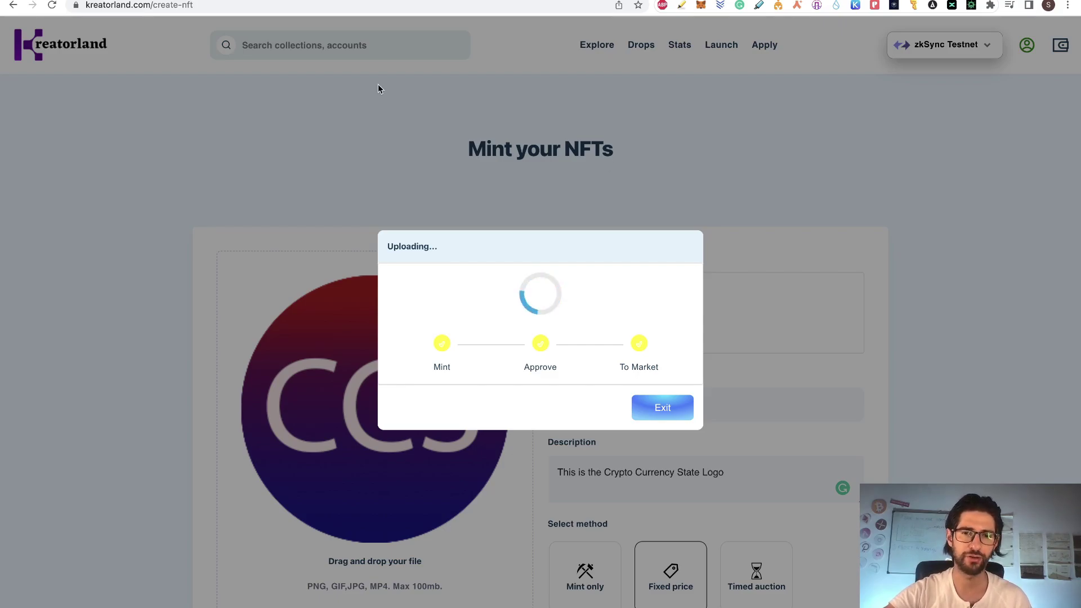
Go back to the Airdrops checklist to find step 9's Discord bug-report link
key("ctrl+Tab")
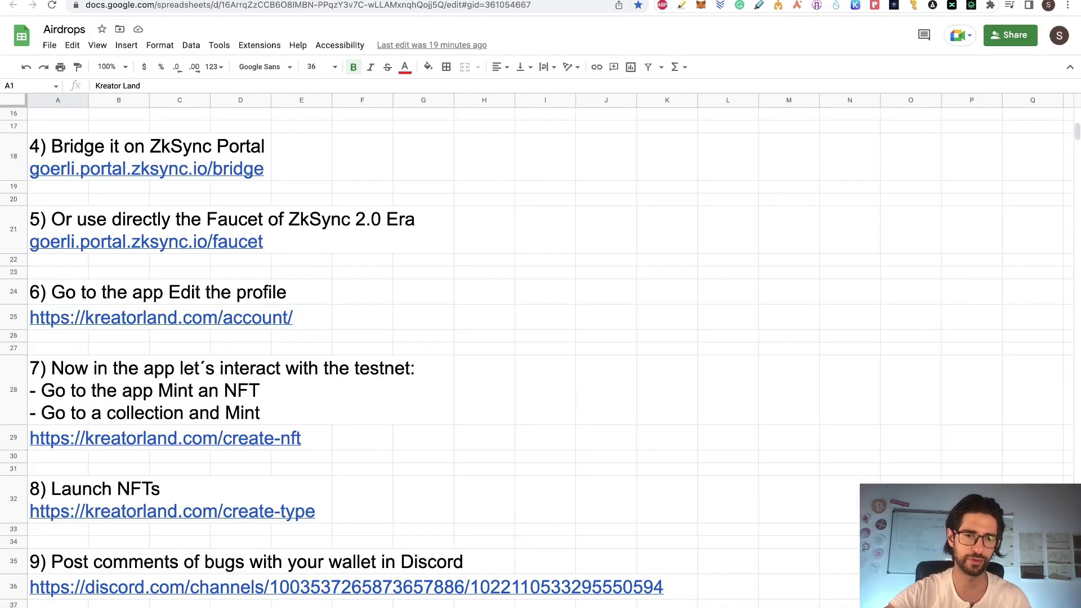
scroll(608, 326, "down", 2)
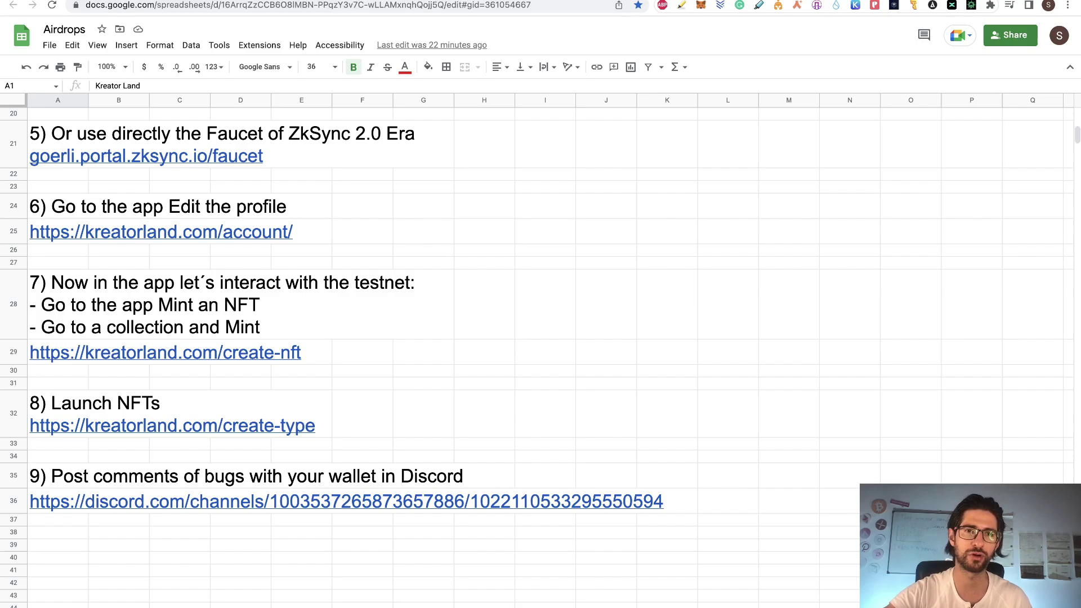
scroll(155, 485, "down", 2)
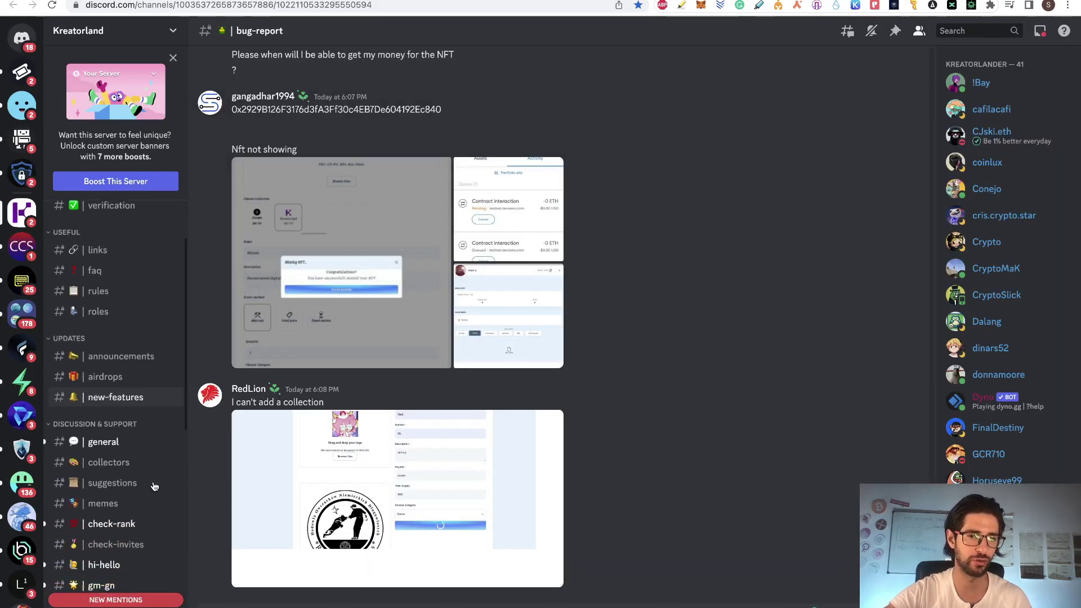
scroll(155, 486, "down", 4)
scroll(102, 473, "down", 1)
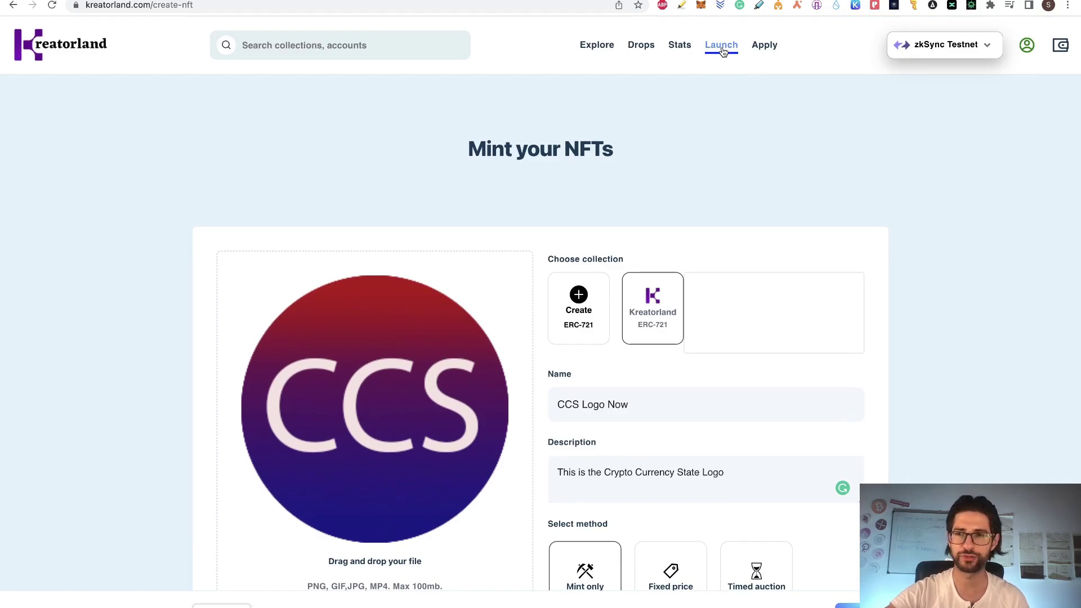
Bring up Kreatorland's Launch NFTs page with its four launch options
left_click(723, 49)
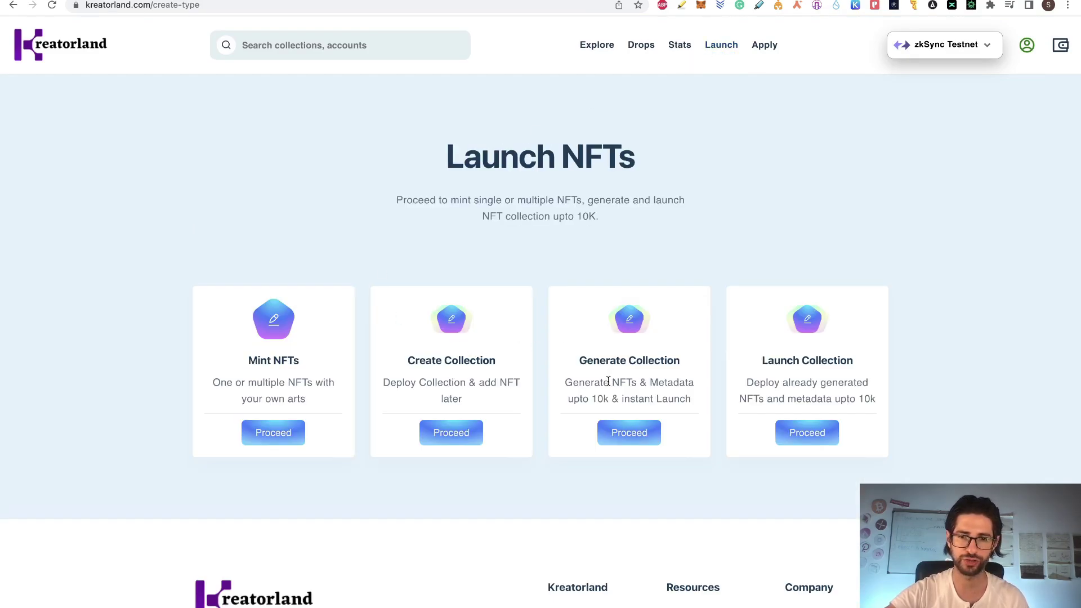
Create the CCS GIVEAWAY collection with symbol CCS, logo, banner and royalty 1, and deploy it
left_click(451, 433)
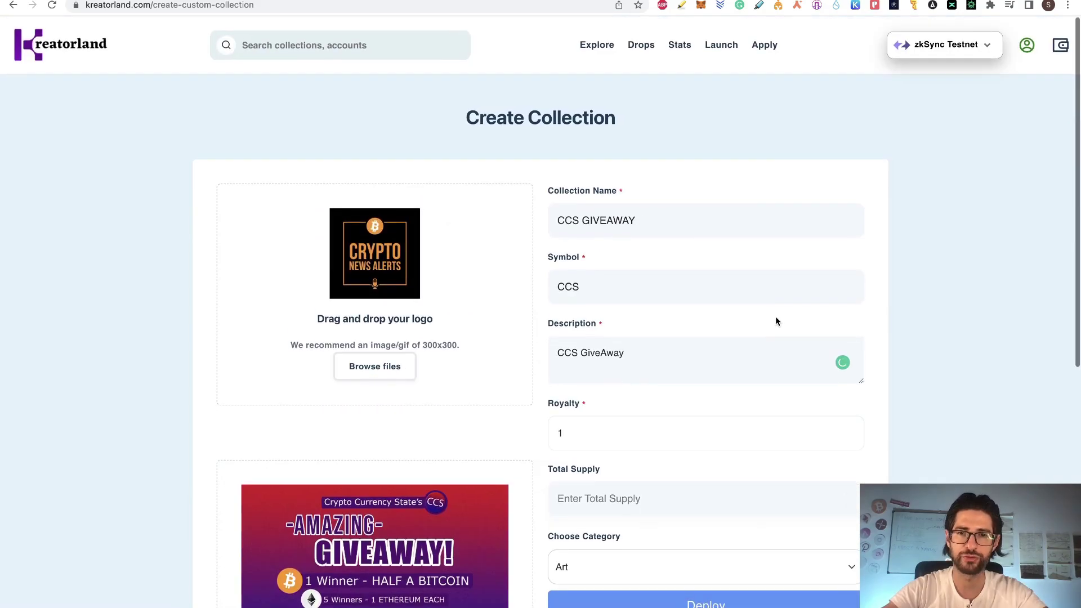
scroll(775, 316, "down", 1)
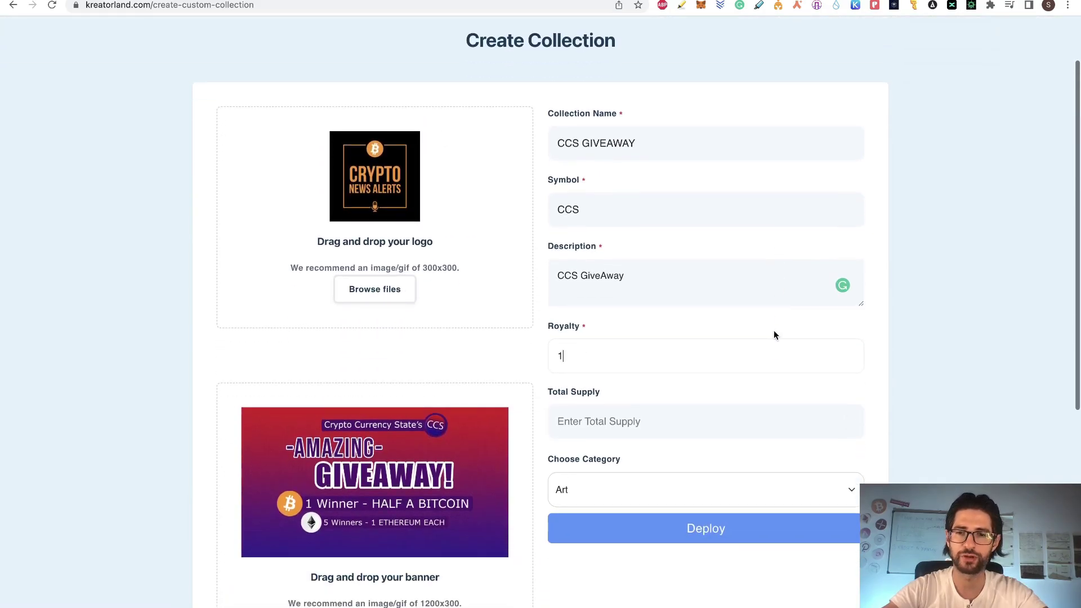
left_click(768, 533)
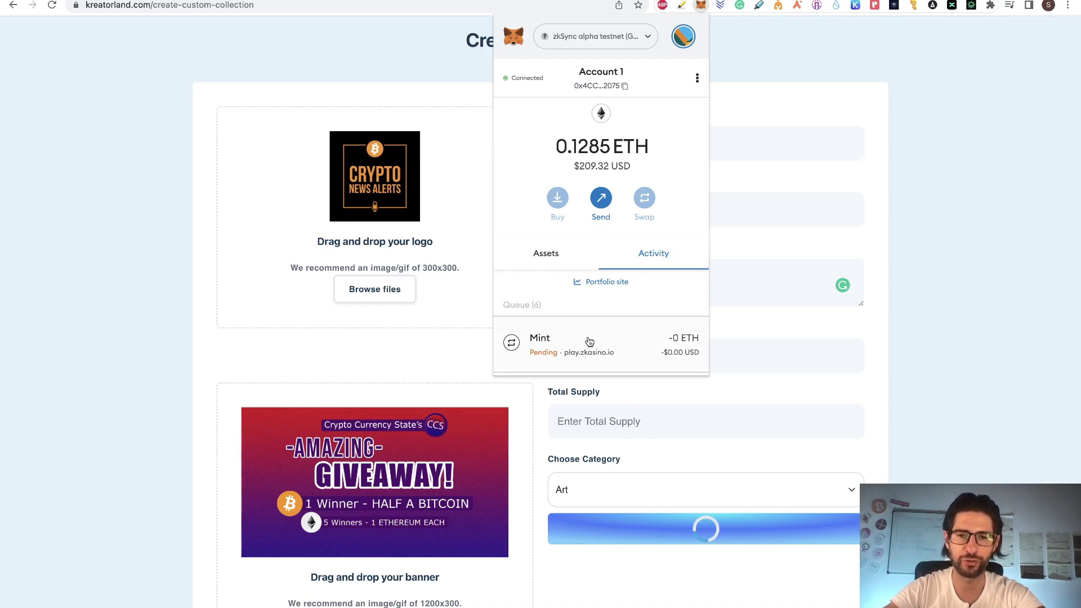
Inspect MetaMask's pending transaction queue while the CCS GIVEAWAY deployment is still processing
left_click_drag(531, 303, 500, 305)
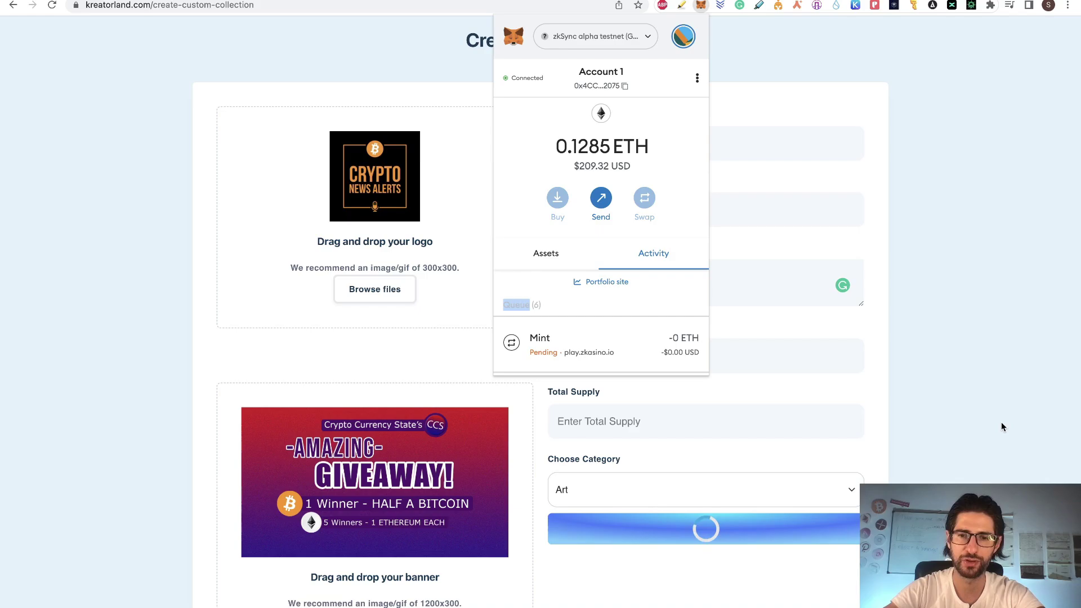
left_click(964, 406)
scroll(915, 337, "down", 3)
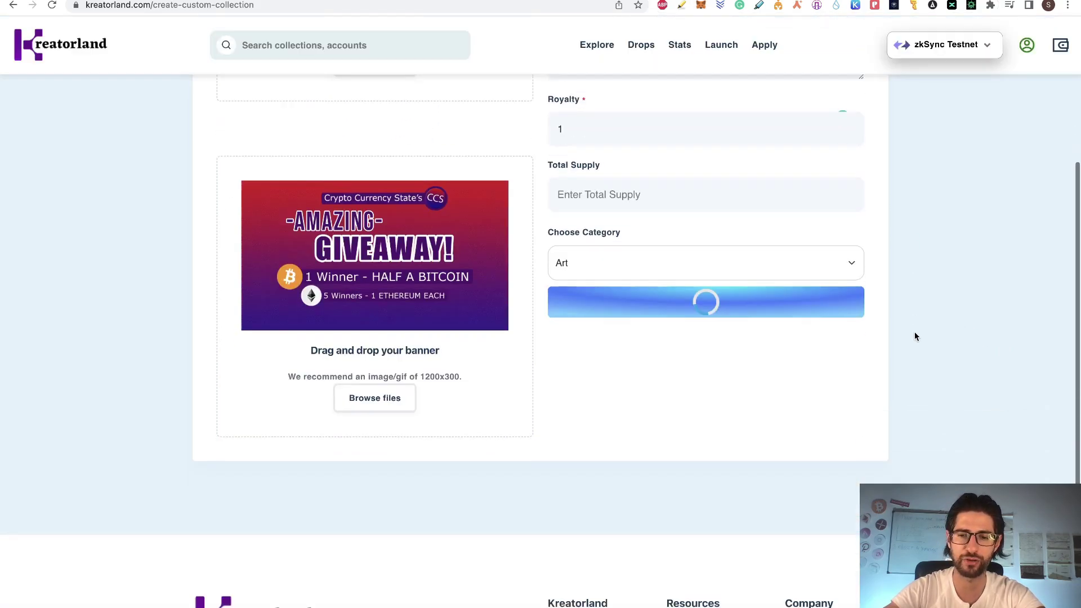
scroll(915, 336, "down", 2)
scroll(915, 336, "up", 3)
scroll(915, 336, "up", 3)
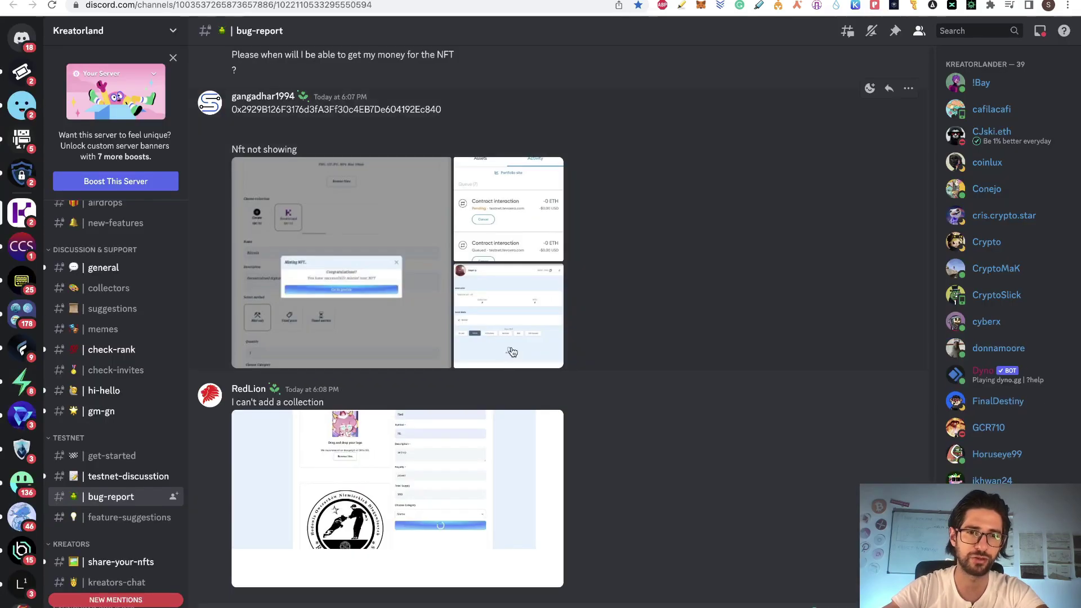
scroll(647, 344, "up", 1)
scroll(648, 344, "up", 3)
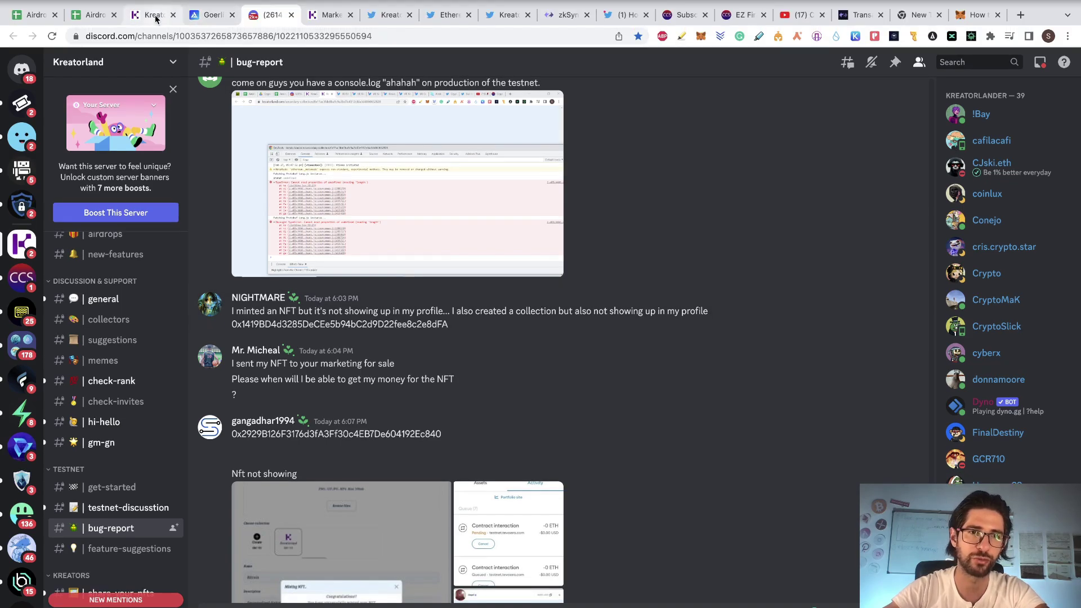
Go back through the launch options to the CryptoCurrencyState profile
left_click(155, 15)
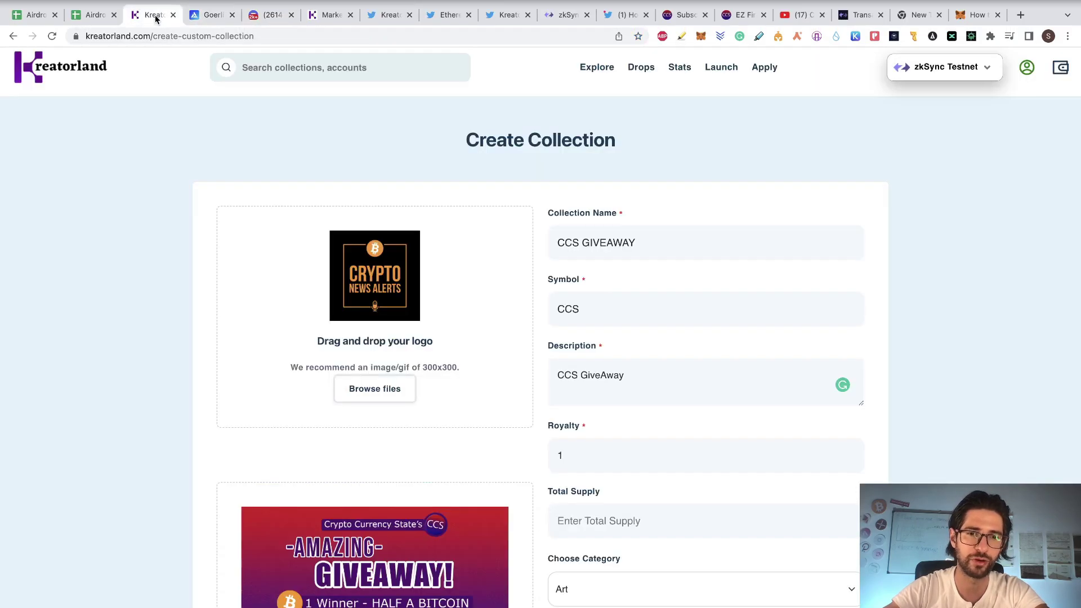
left_click(722, 38)
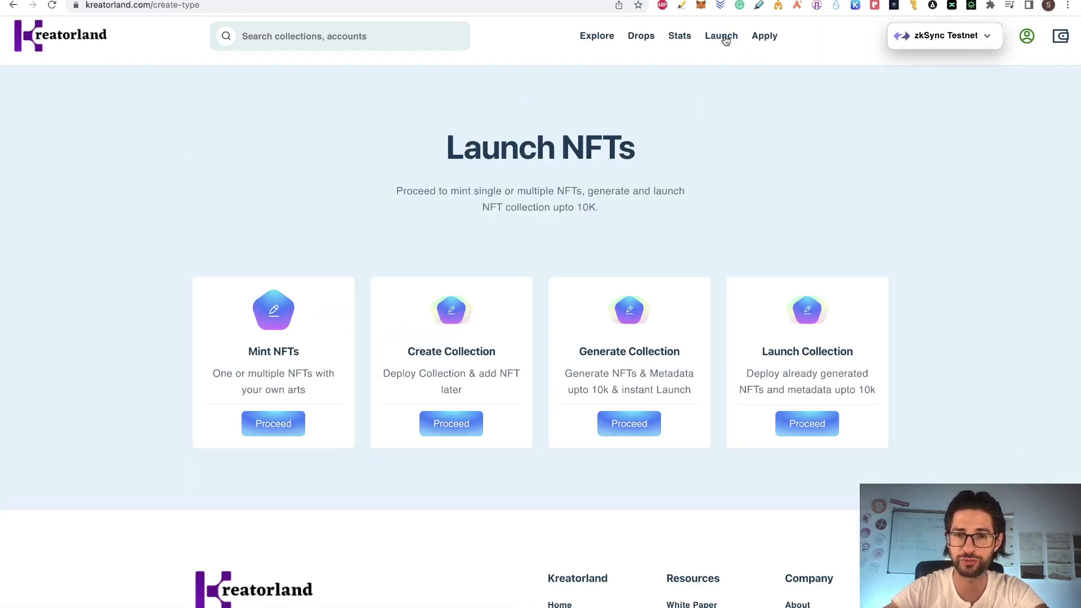
left_click(1024, 36)
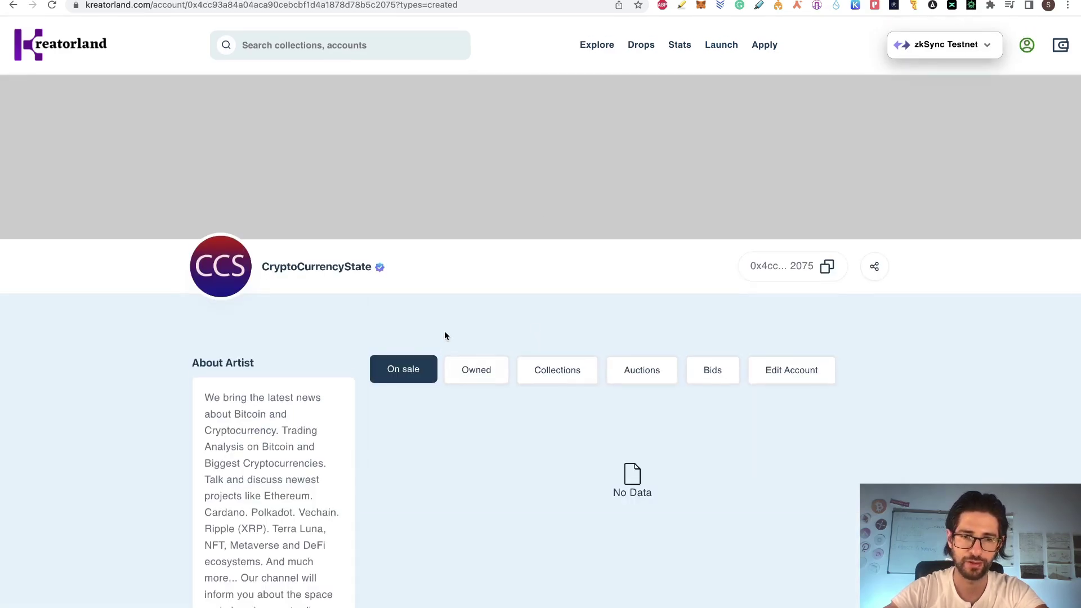
Confirm the Owned, Collections, Auctions and Bids tabs are empty, then browse the Drops list
left_click(481, 372)
scroll(524, 275, "down", 2)
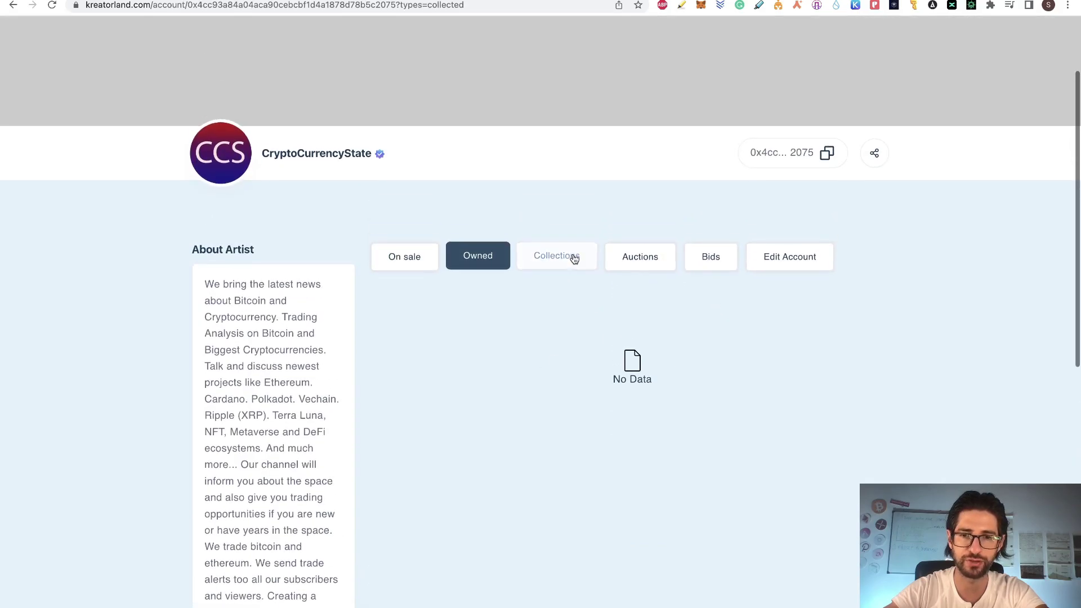
left_click(574, 259)
left_click(644, 266)
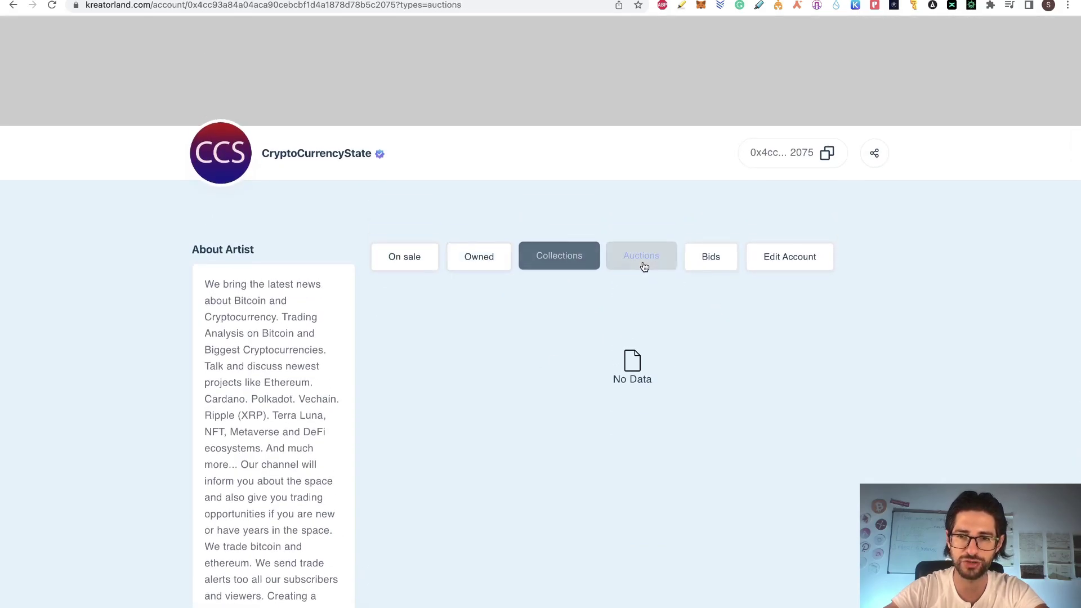
left_click(693, 265)
scroll(647, 51, "up", 2)
left_click(646, 46)
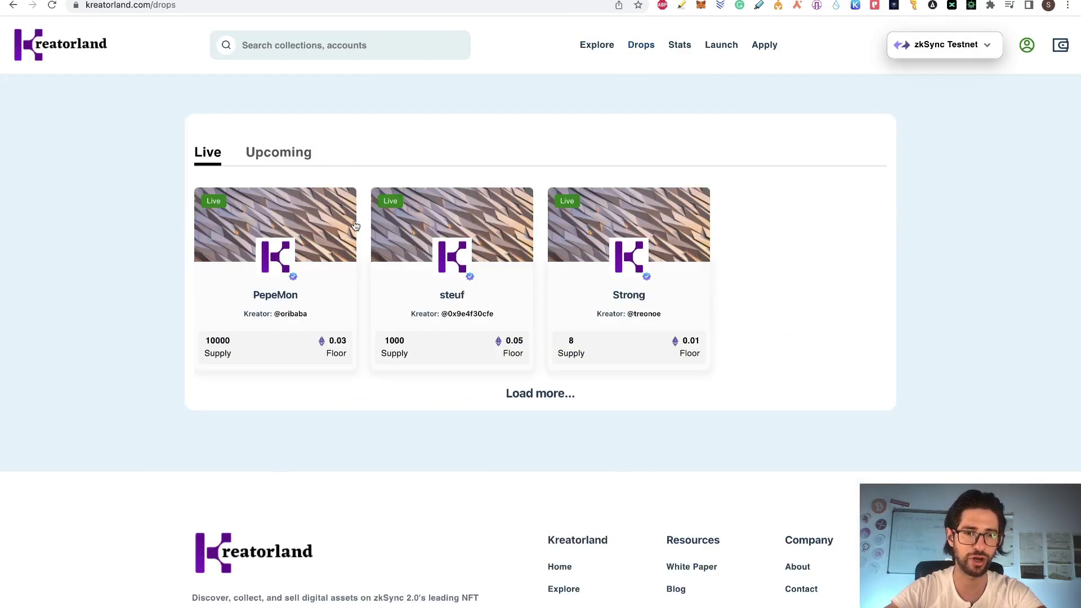
Mint from the PepeMon public sale for 0.03 ETH and check MetaMask's pending activity
left_click(308, 234)
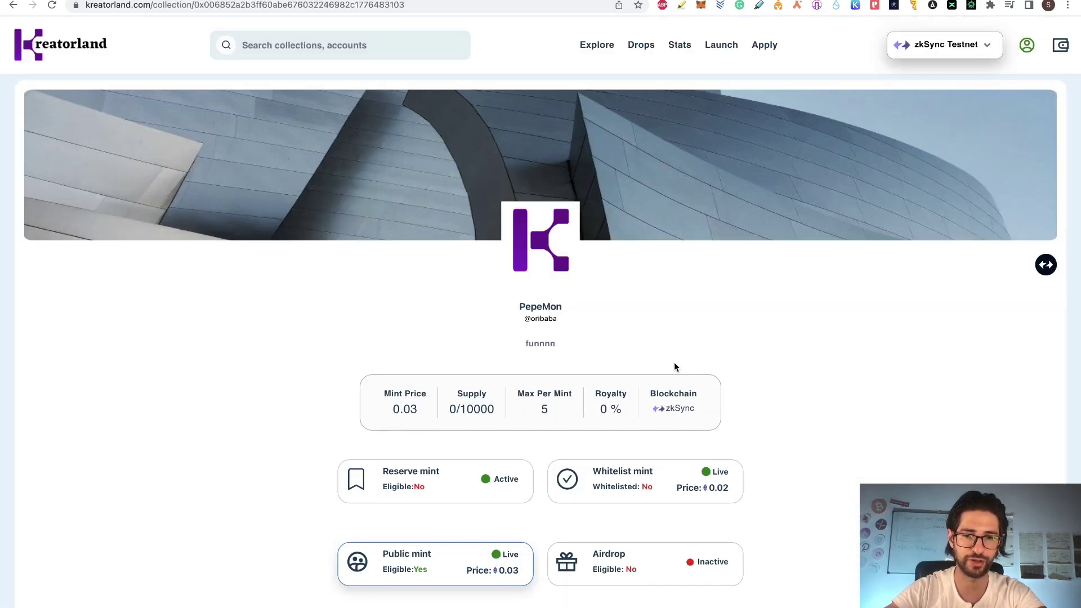
scroll(784, 440, "down", 4)
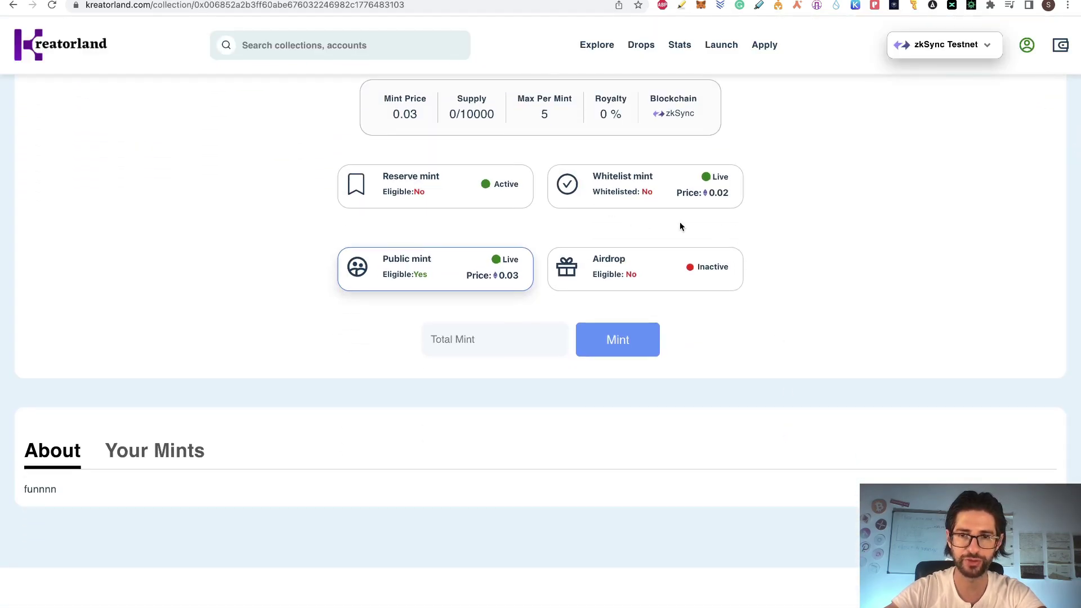
scroll(522, 233, "up", 3)
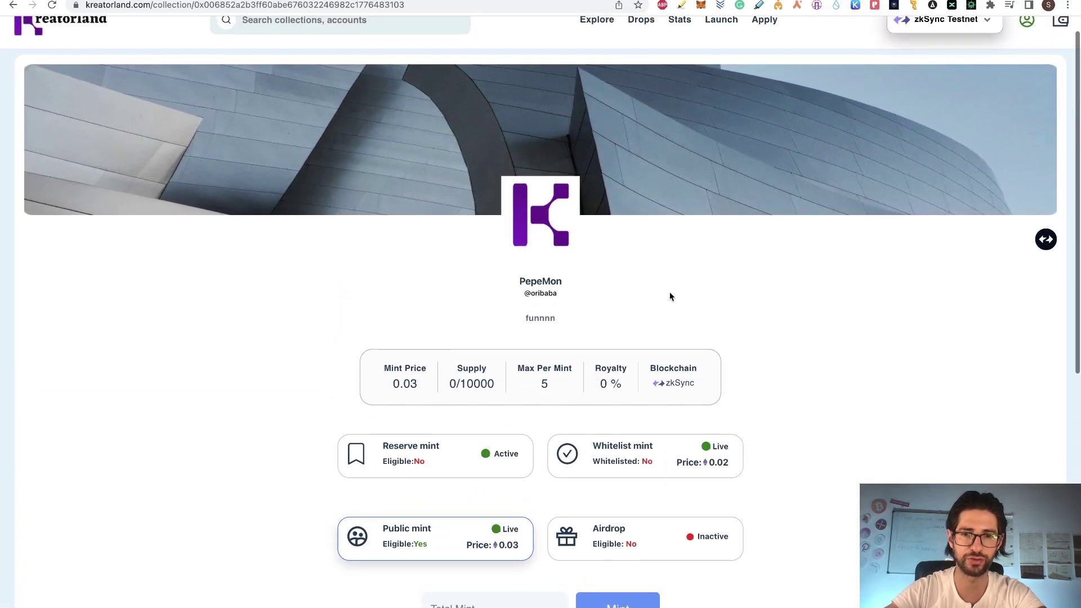
scroll(668, 295, "down", 2)
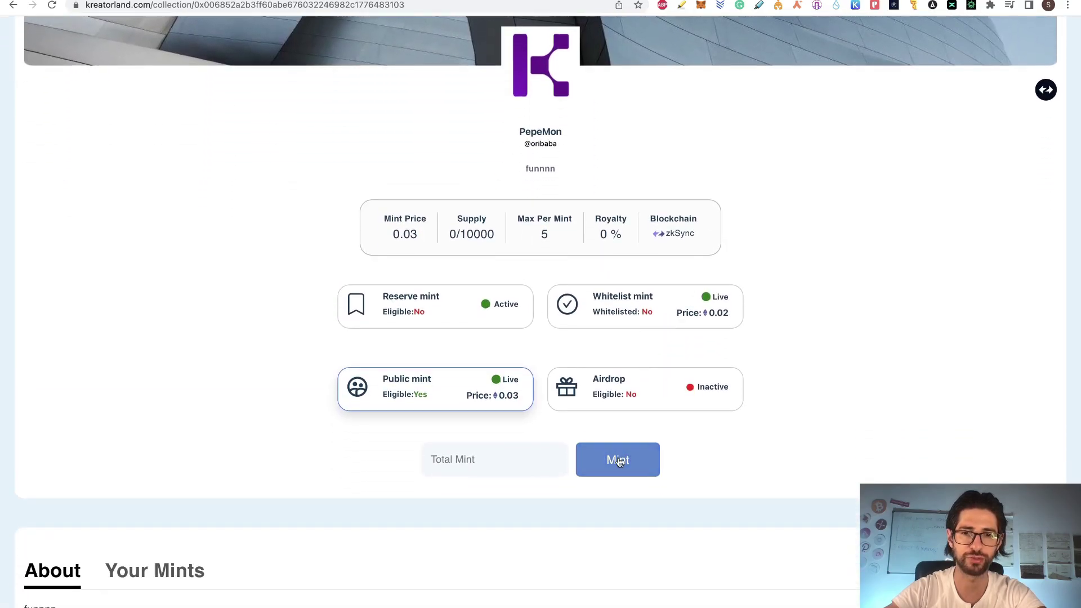
left_click(618, 460)
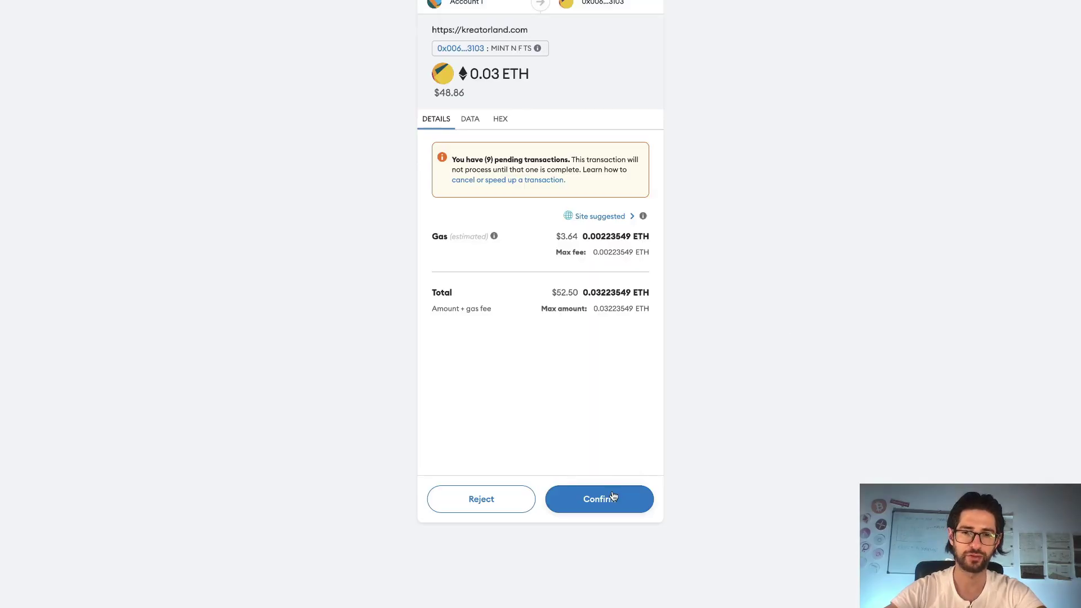
left_click(613, 495)
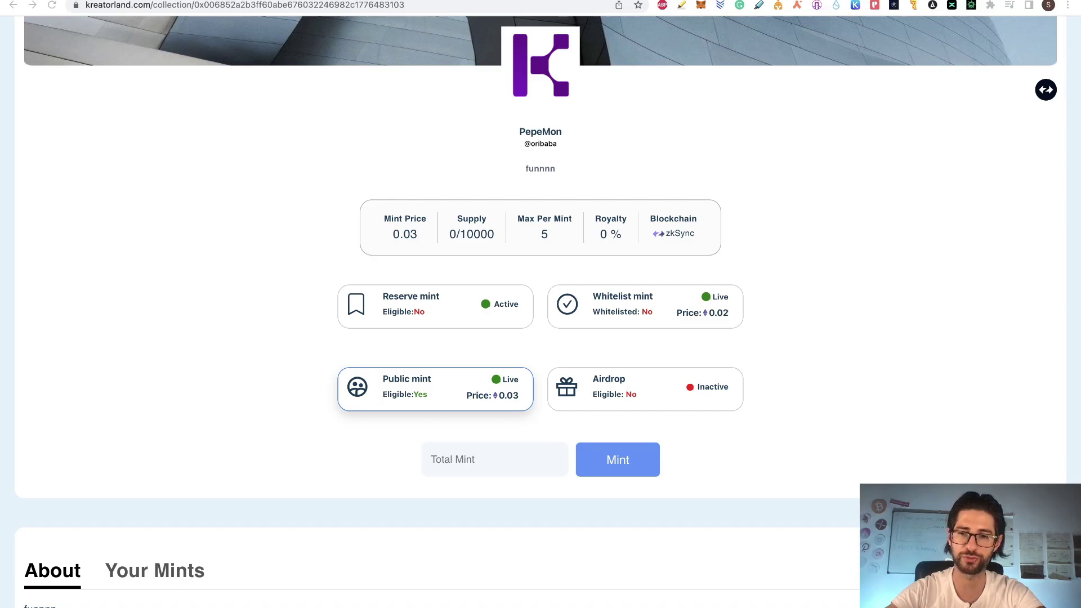
left_click(701, 5)
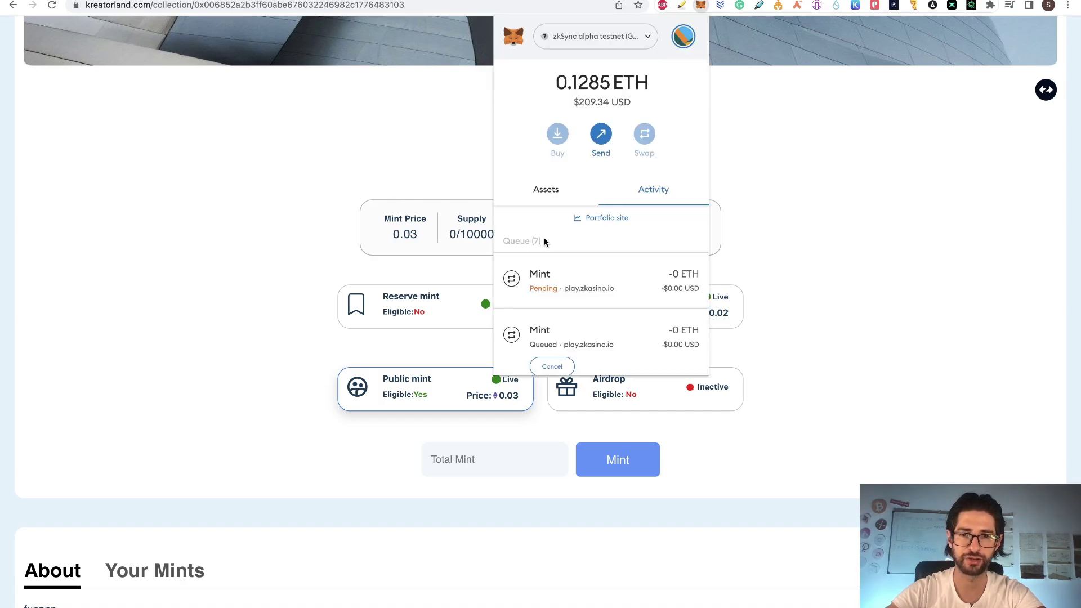
left_click_drag(545, 243, 514, 241)
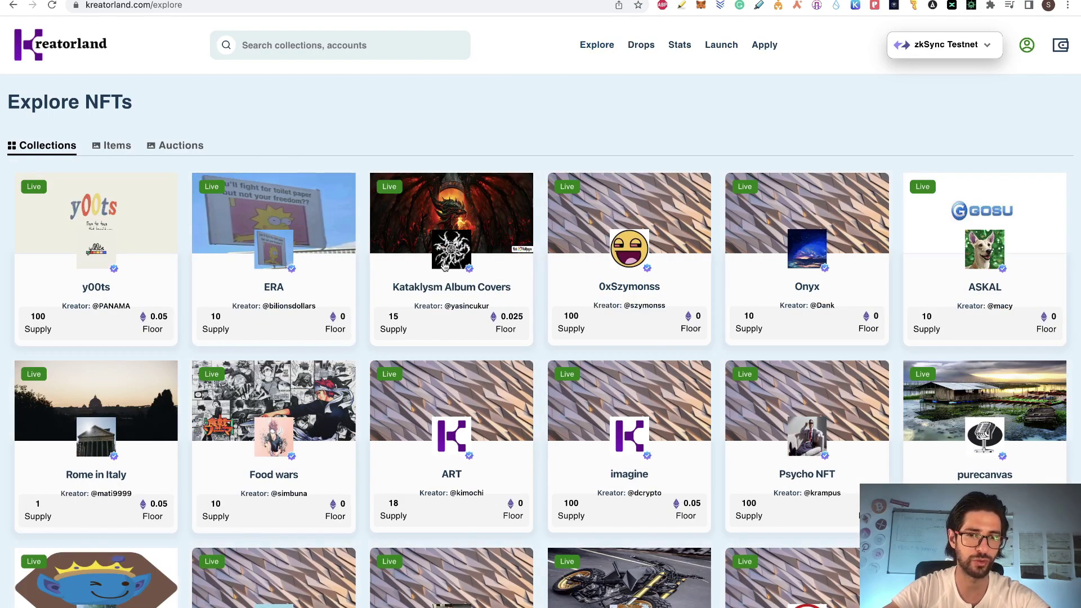
Open the Moon Angels #1 auction from the Kreatorland home page and enter a 0.1 WETH offer
left_click(656, 211)
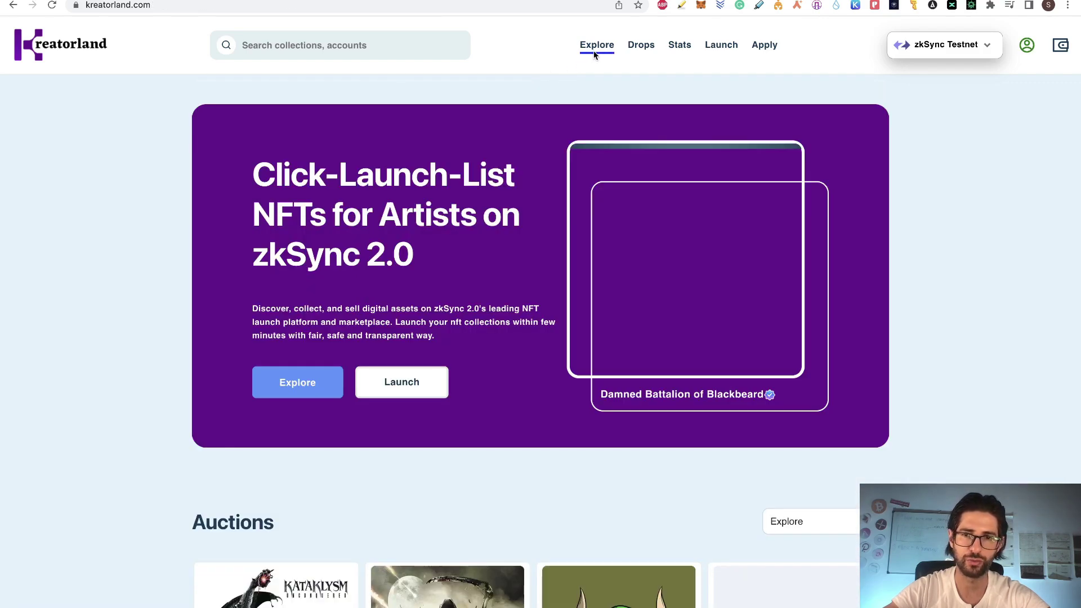
scroll(599, 62, "down", 4)
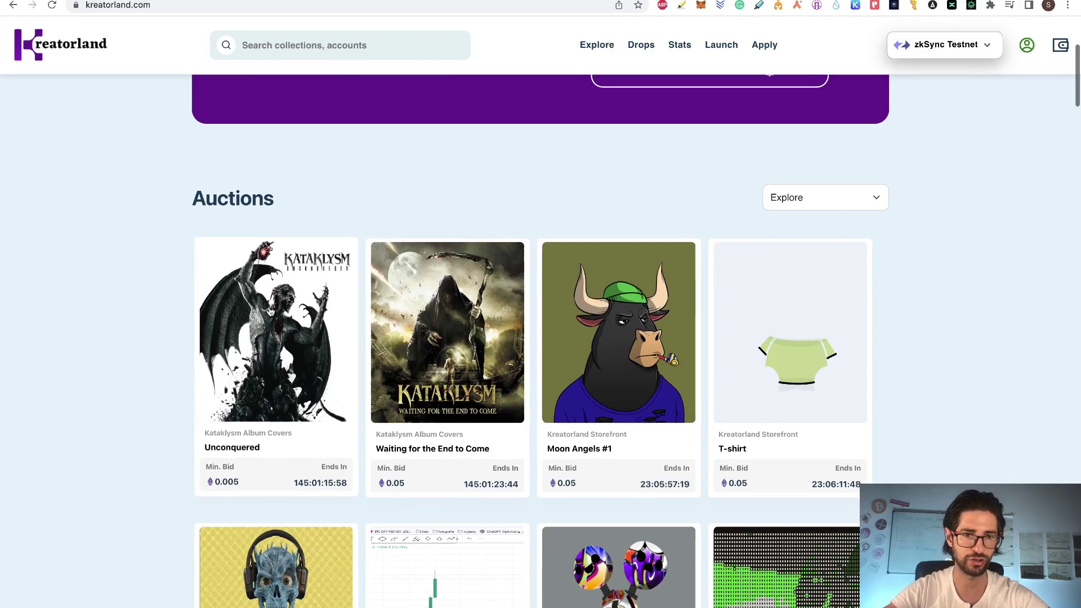
left_click(600, 361)
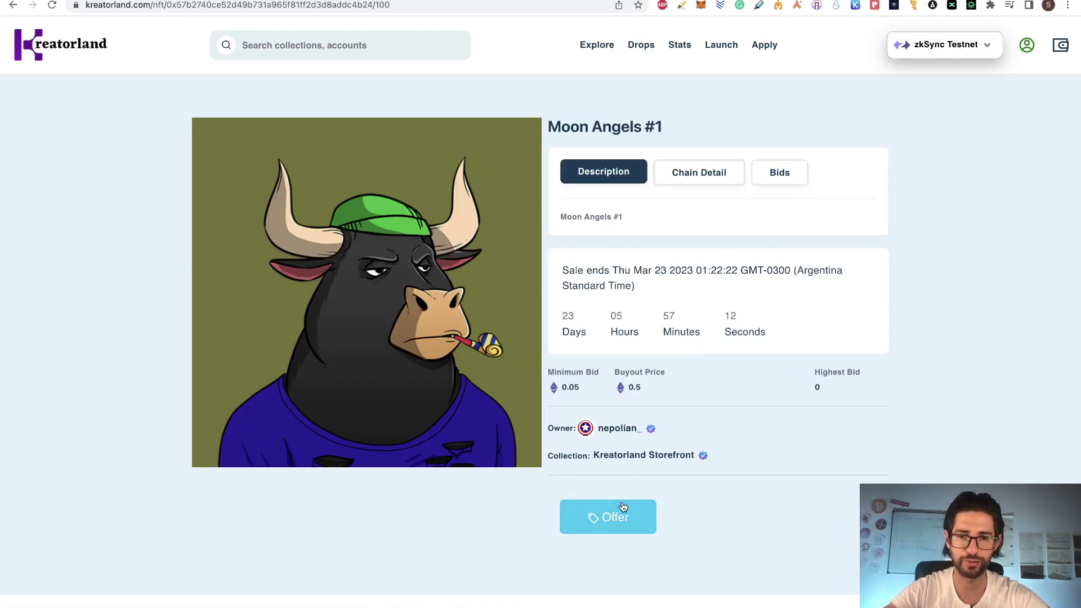
left_click(622, 511)
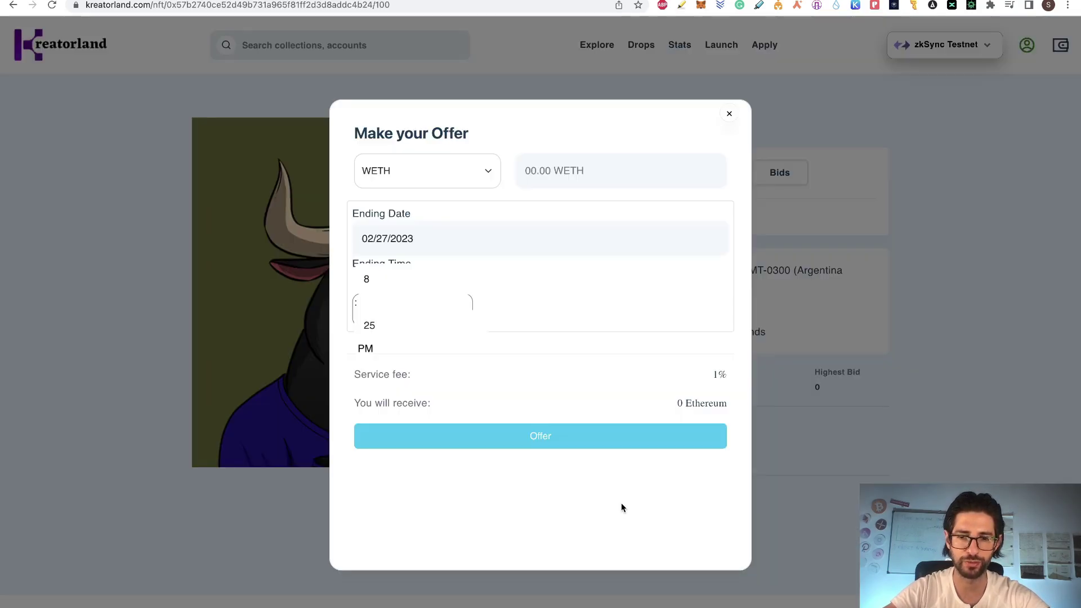
left_click(555, 170)
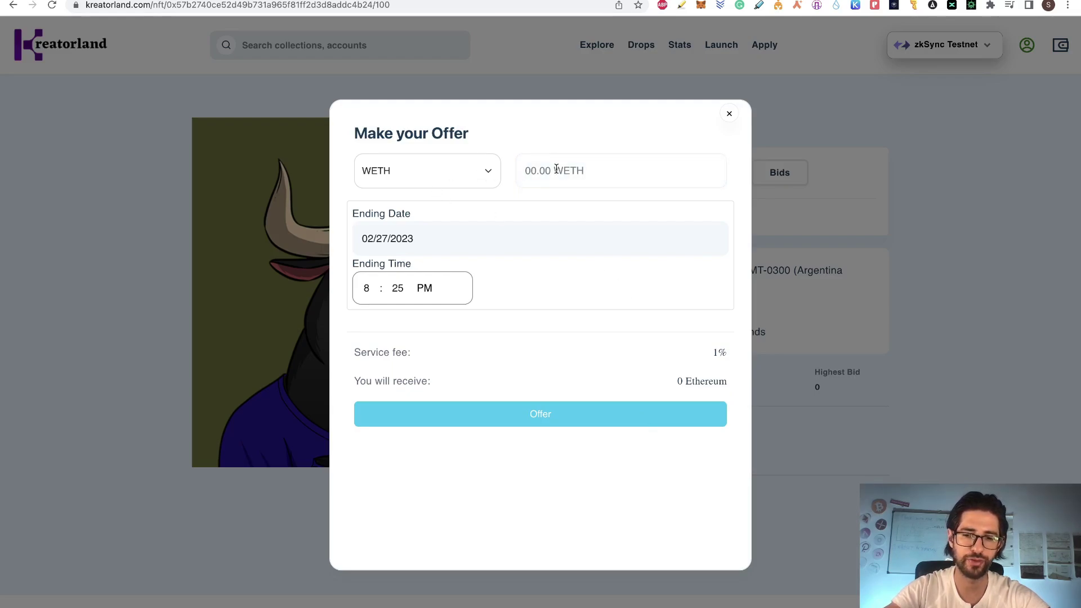
type("0.1")
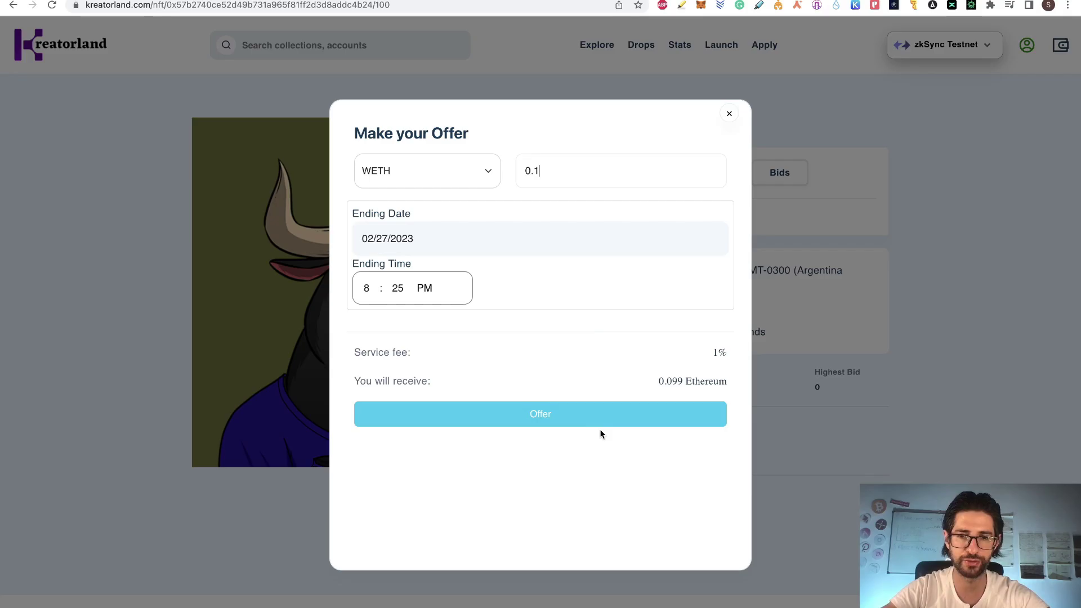
Submit the 0.1 WETH offer, sign and confirm it in MetaMask, then close the offer form
left_click(610, 420)
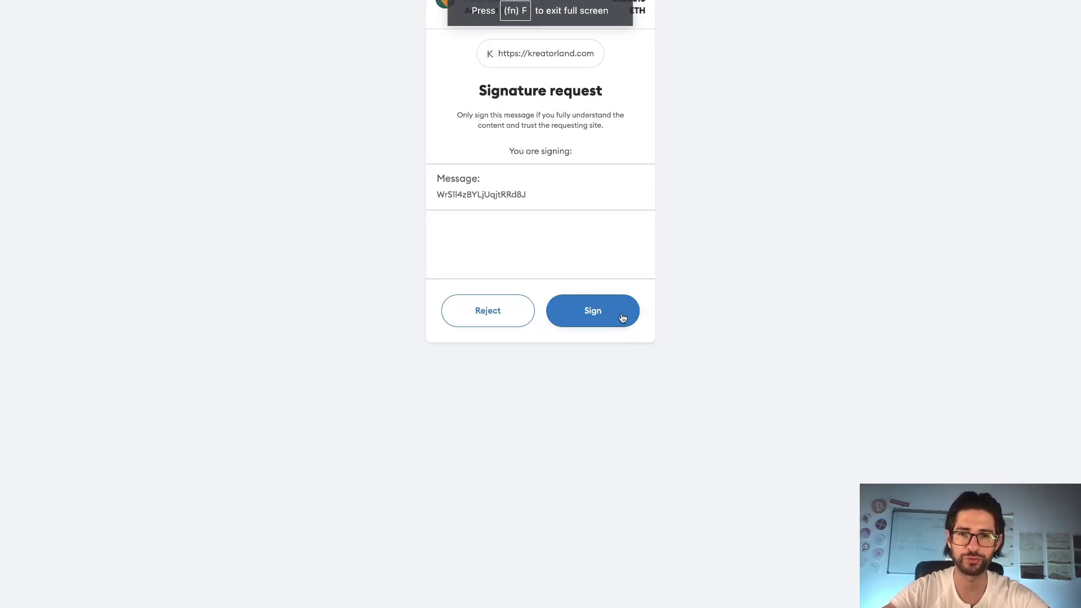
left_click(620, 316)
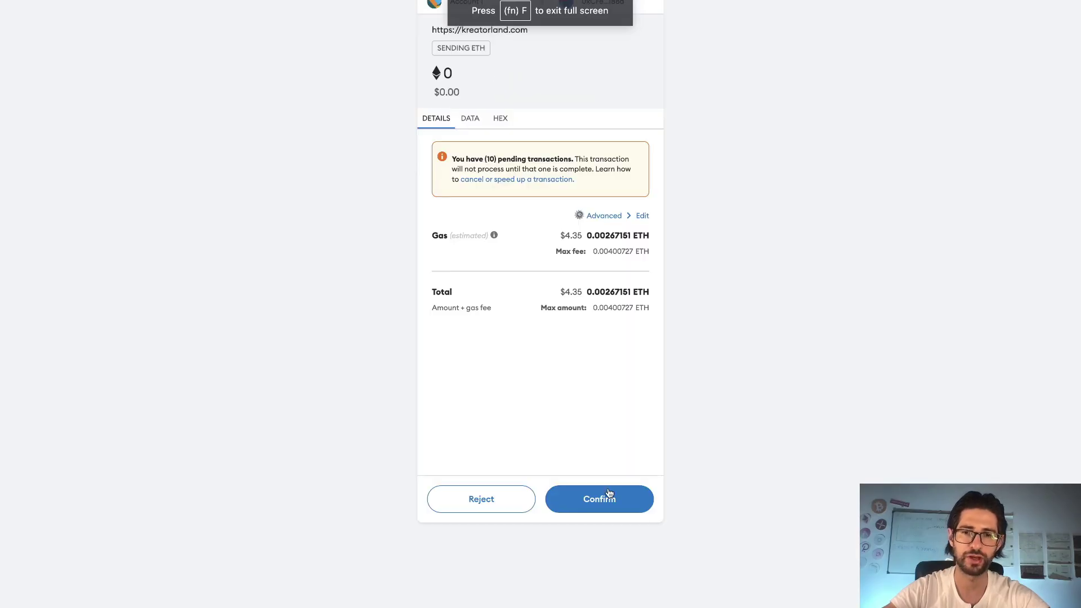
left_click(608, 498)
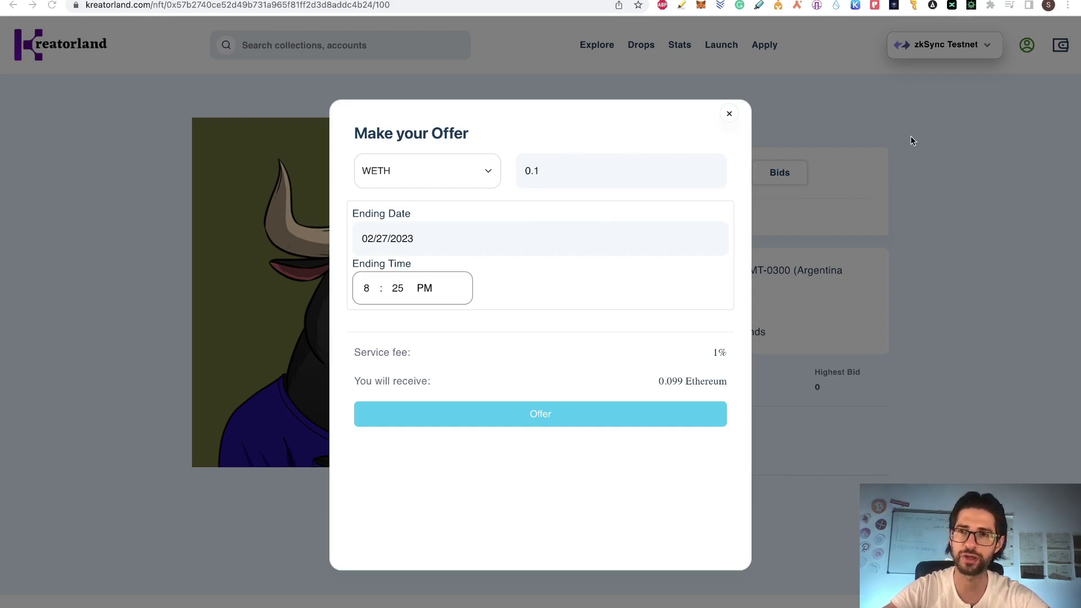
left_click(169, 145)
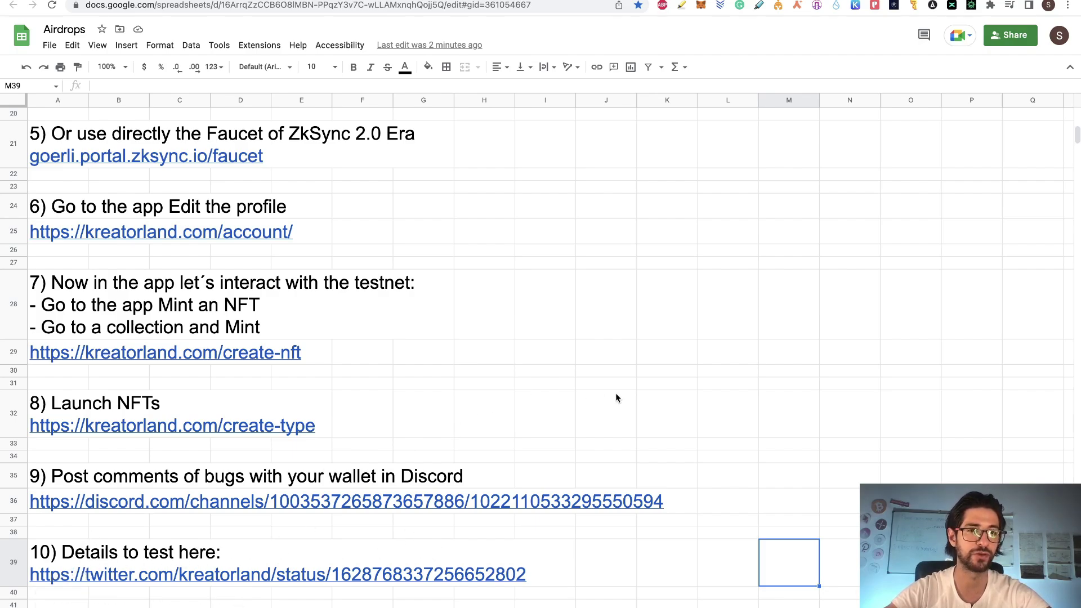
scroll(617, 398, "up", 10)
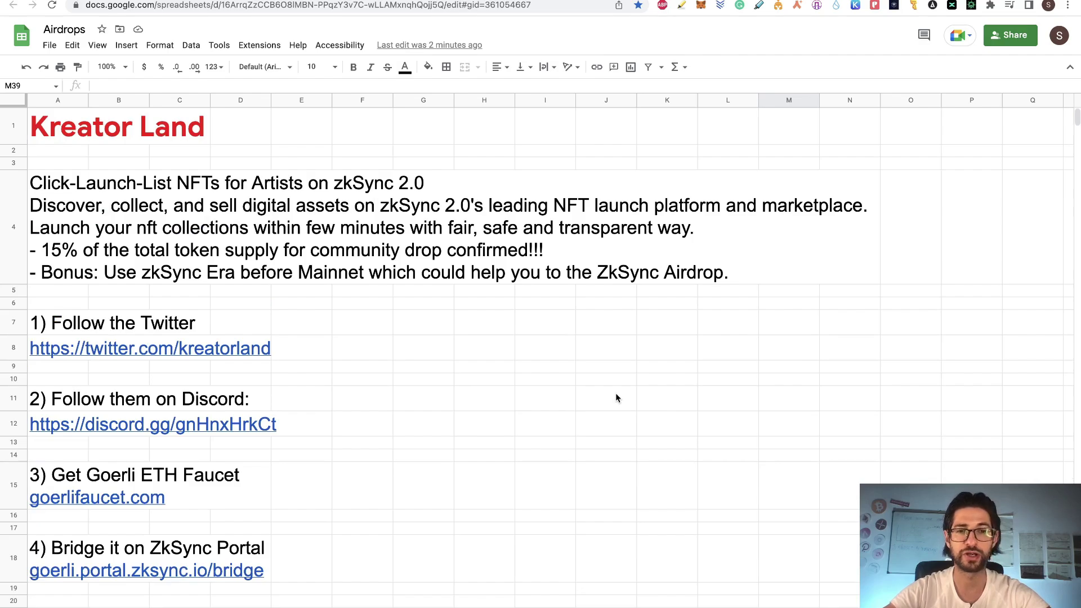